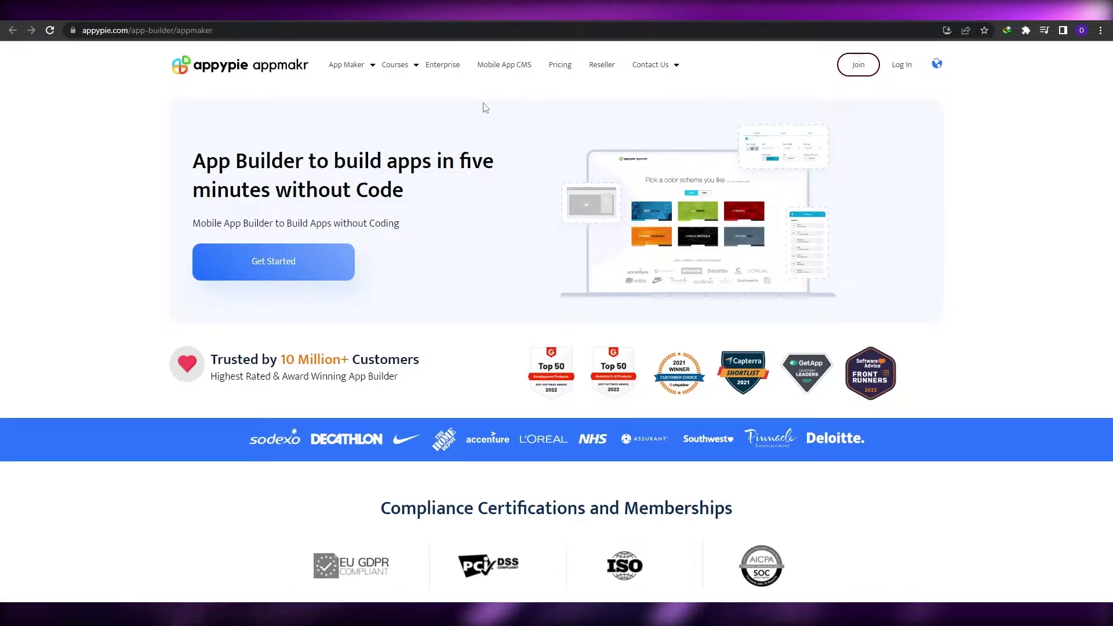
Start building a new app and submit "anything" as the business name
scroll(521, 144, down, 1)
scroll(637, 174, up, 1)
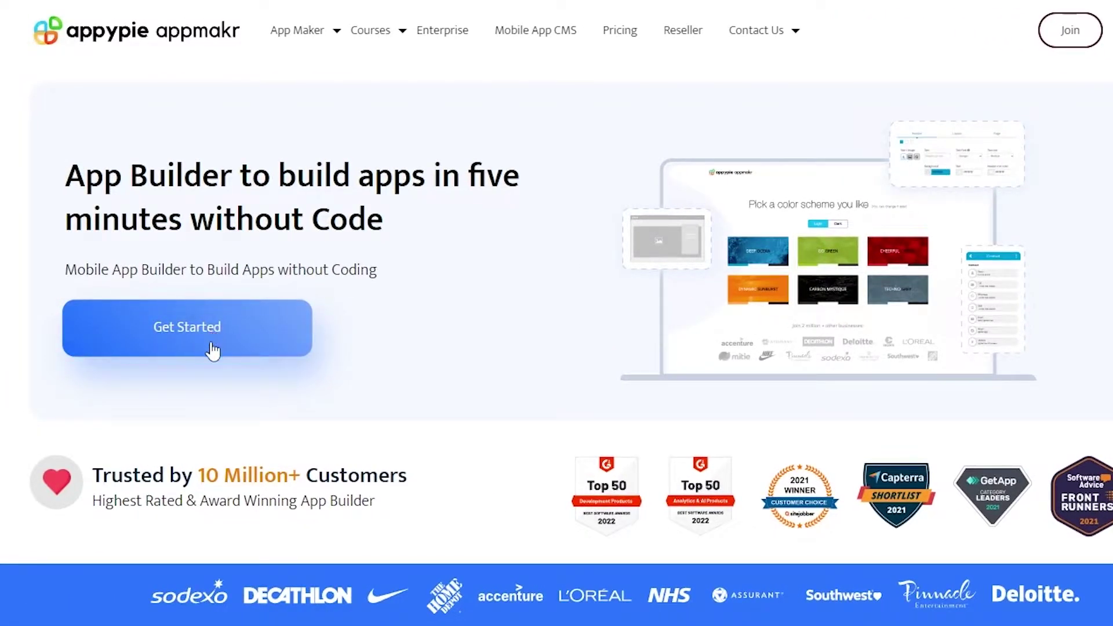
click(214, 350)
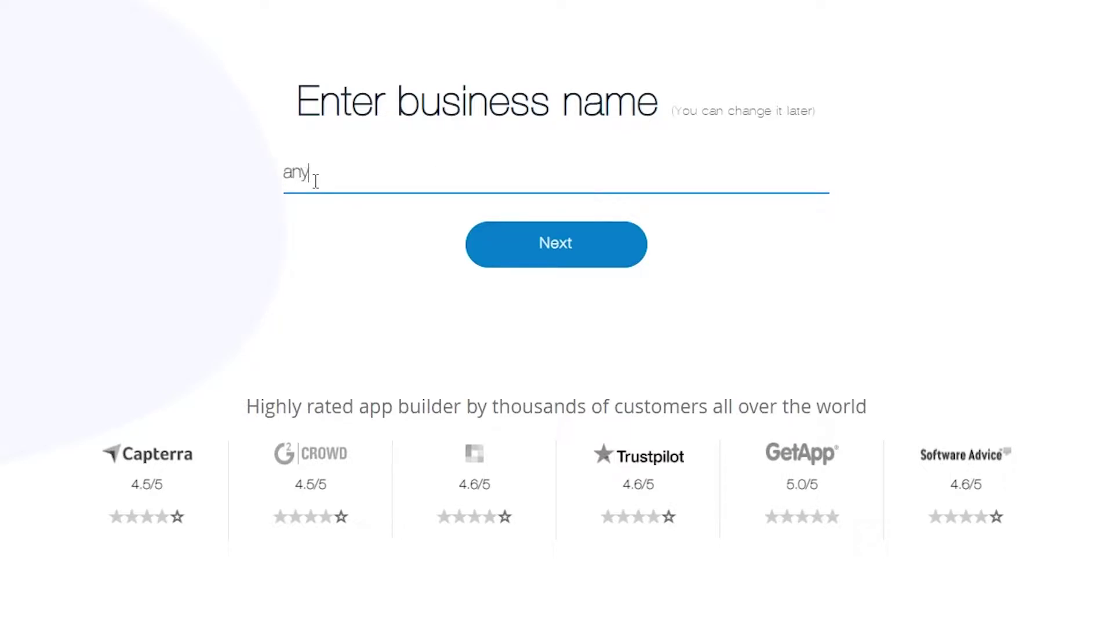
click(539, 259)
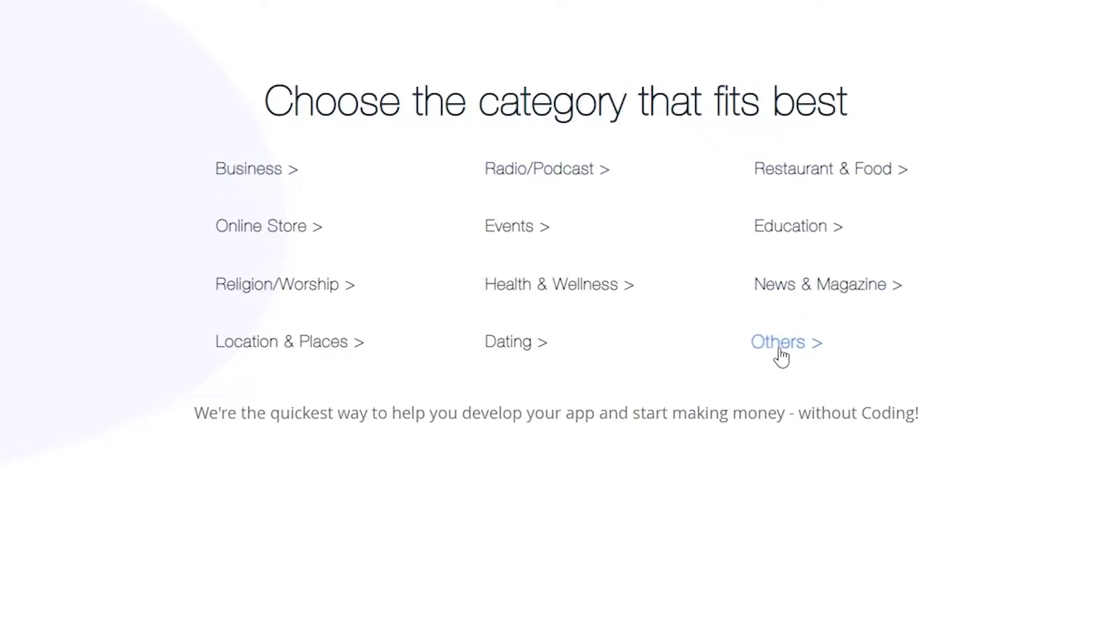
Choose the Health & Wellness category and the Carbon Mystique color scheme for the app
click(513, 304)
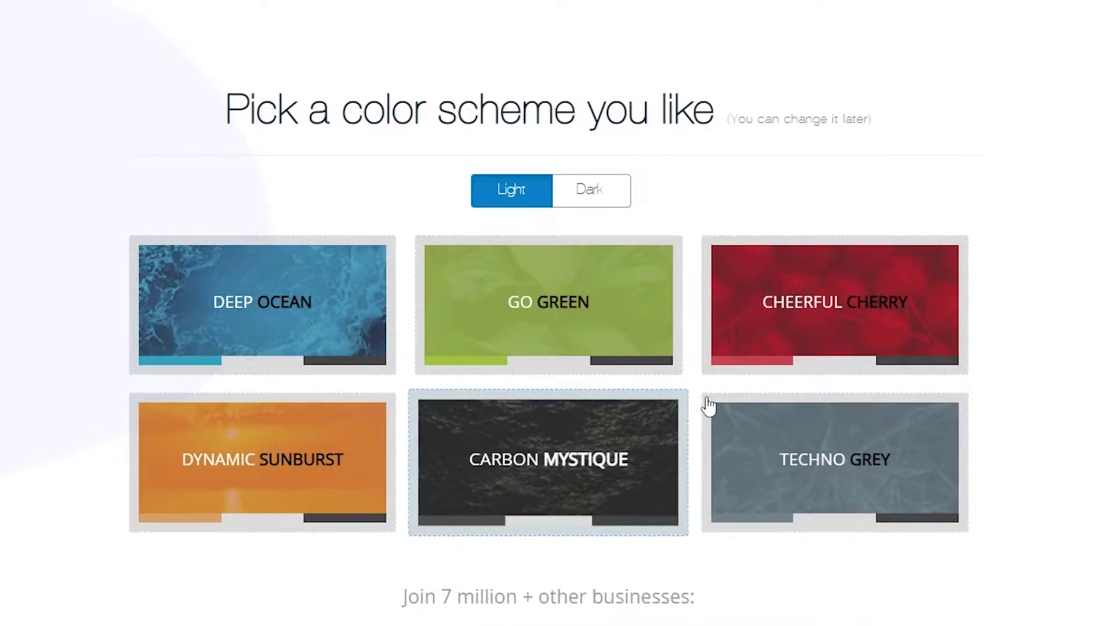
click(558, 488)
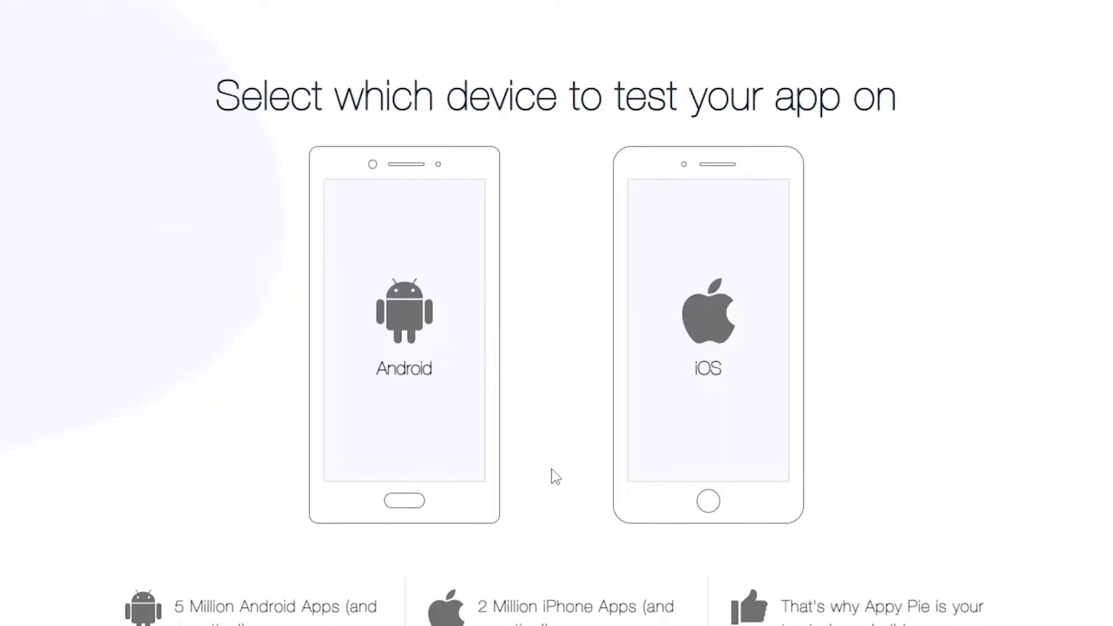
Select Android as the test device, then save the app setup and continue
scroll(554, 464, down, 1)
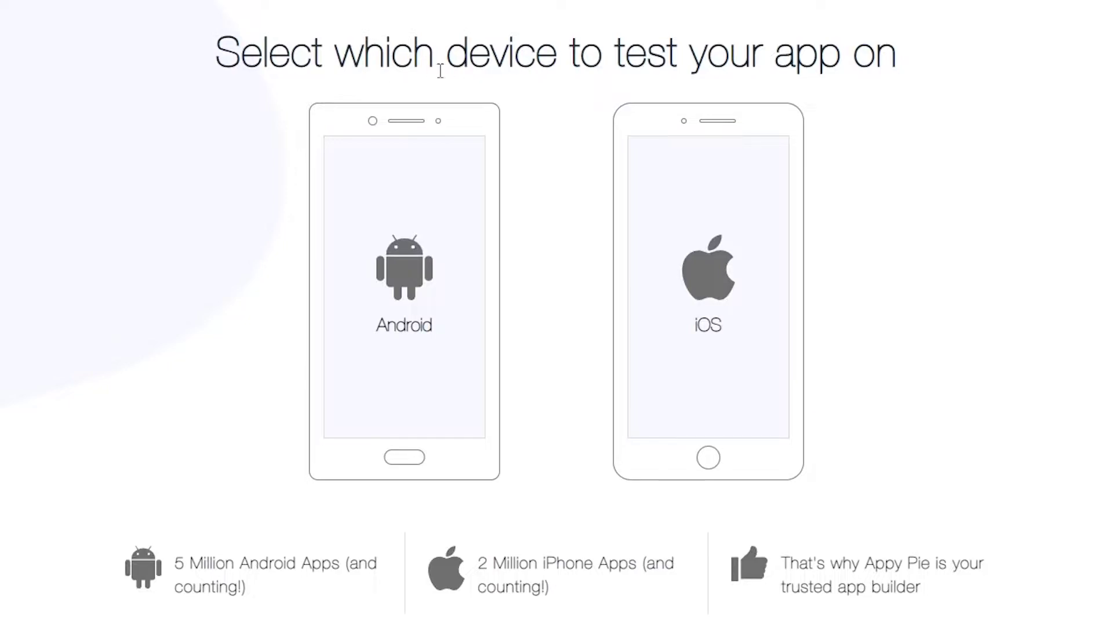
click(441, 404)
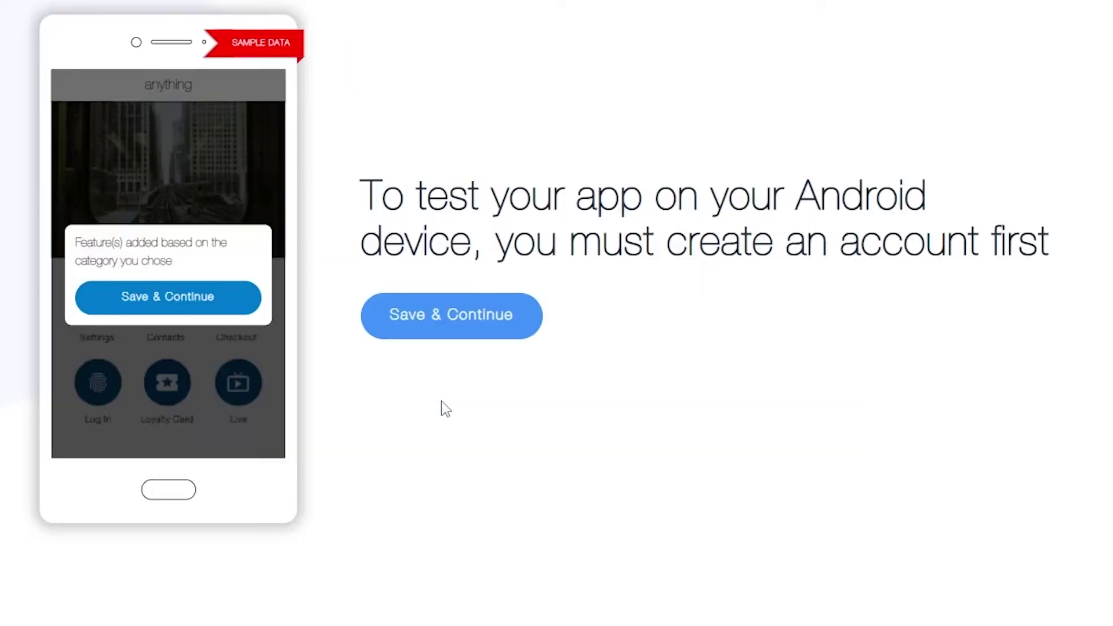
click(438, 320)
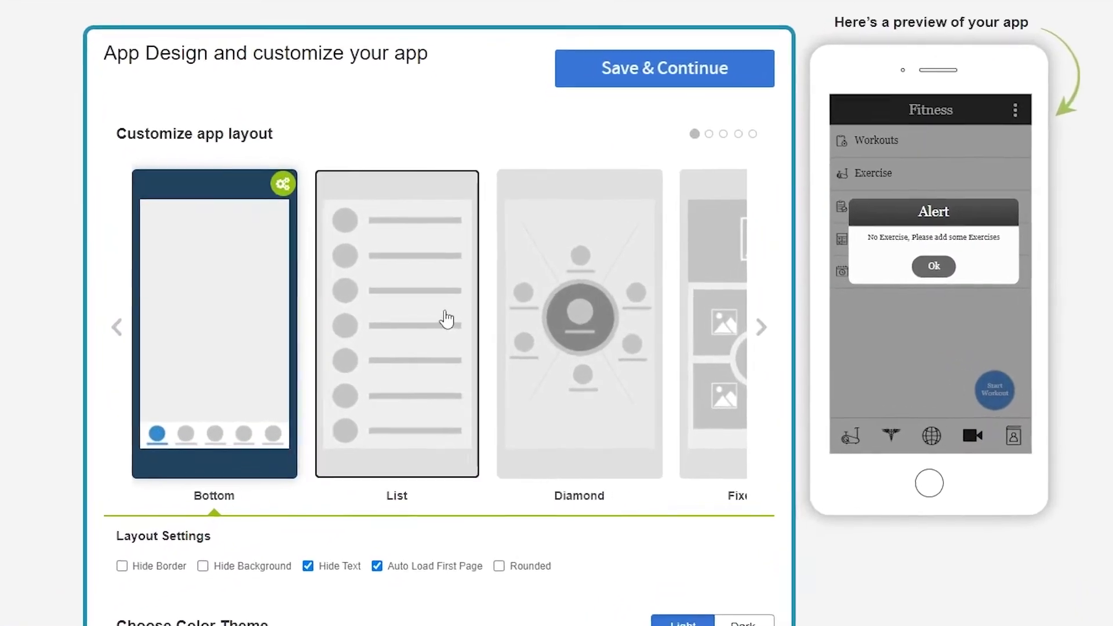
Try the List, Diamond, Fixed Matrix, Image and 3D Slide layouts on the app
click(446, 319)
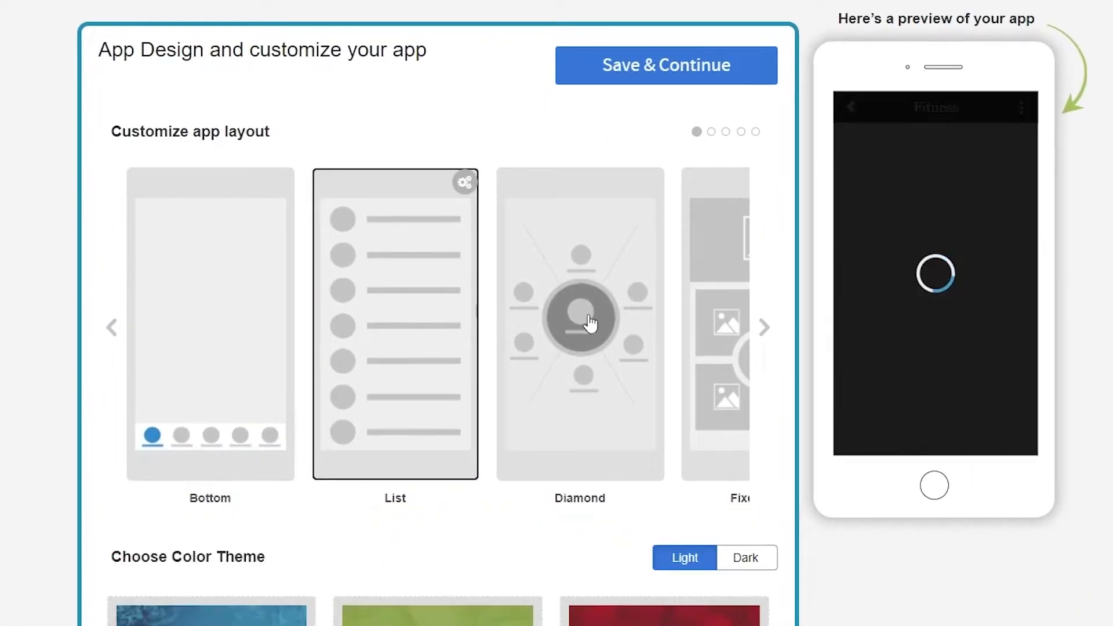
click(582, 320)
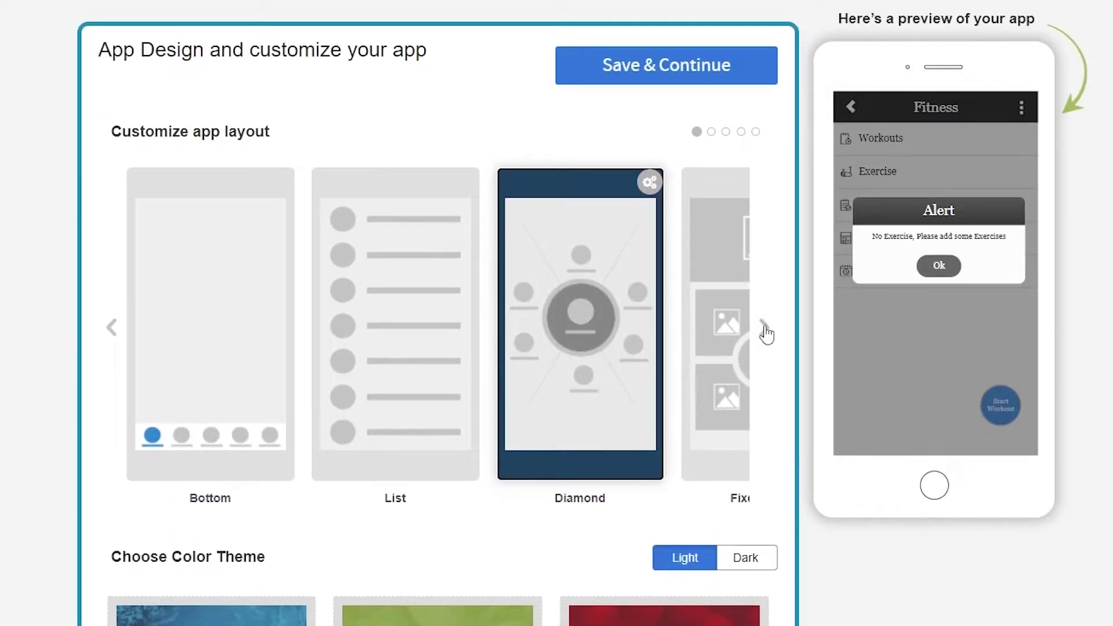
click(764, 329)
click(473, 373)
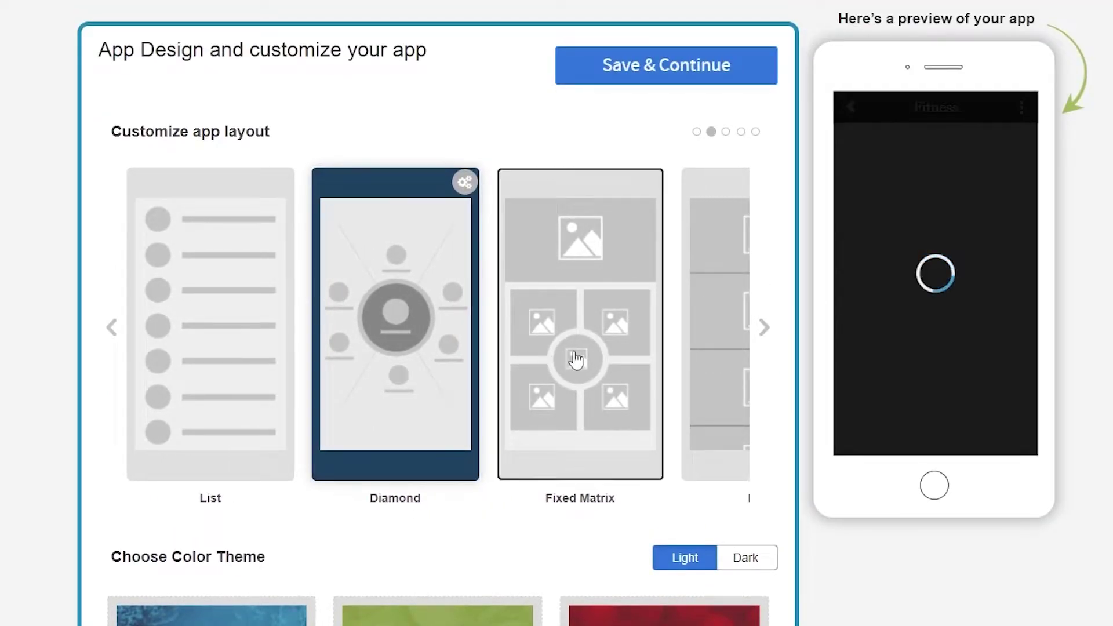
click(576, 360)
click(764, 328)
click(625, 399)
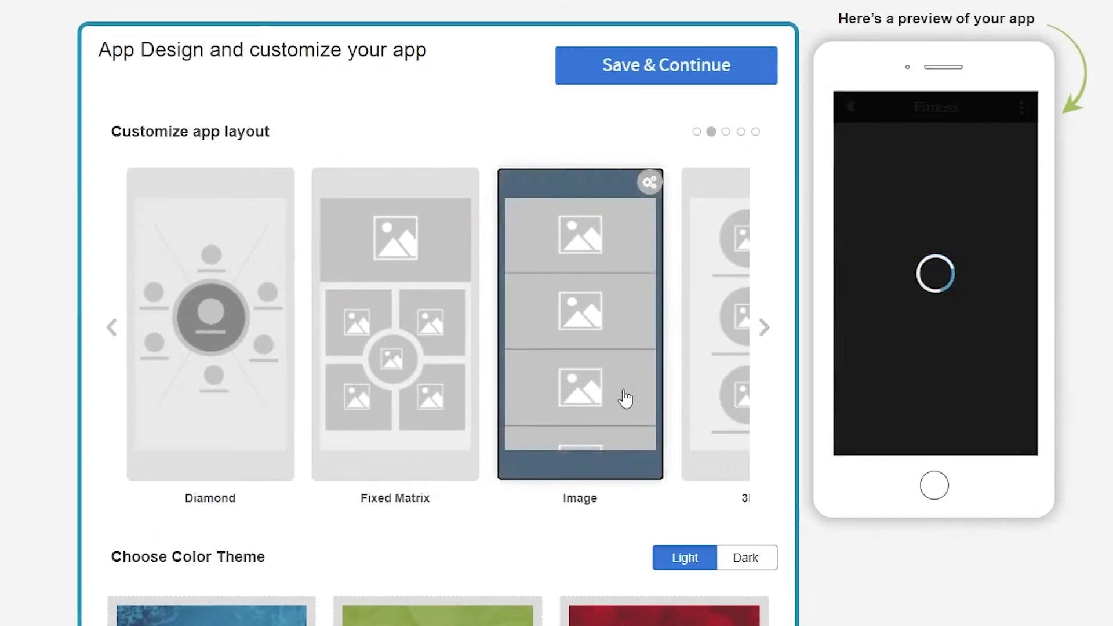
click(698, 367)
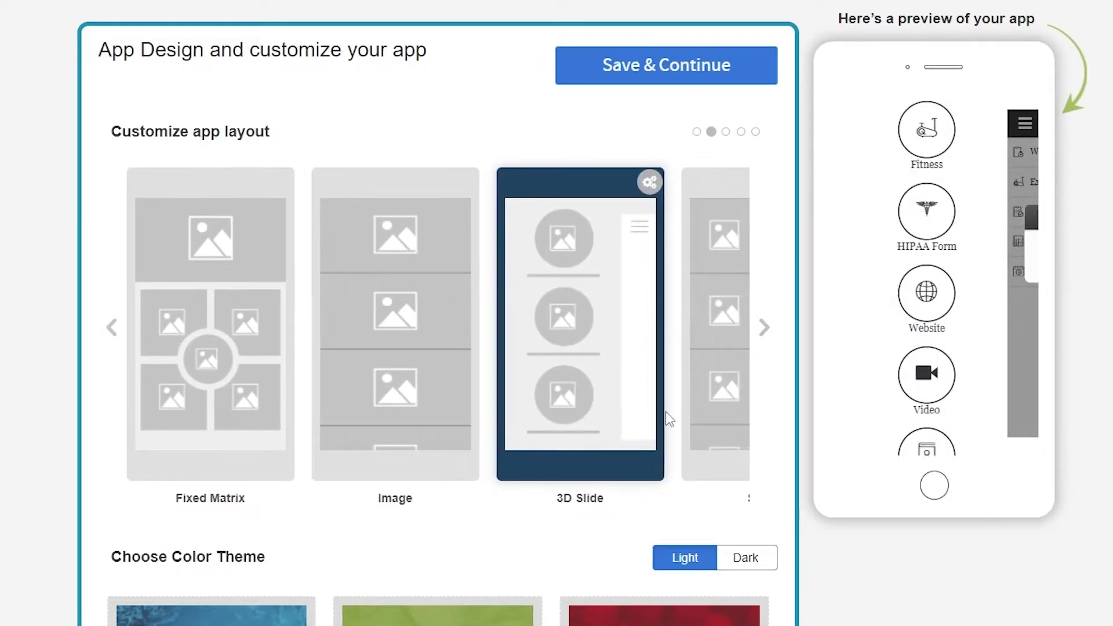
Switch the app back to the Bottom layout
click(111, 329)
click(111, 329)
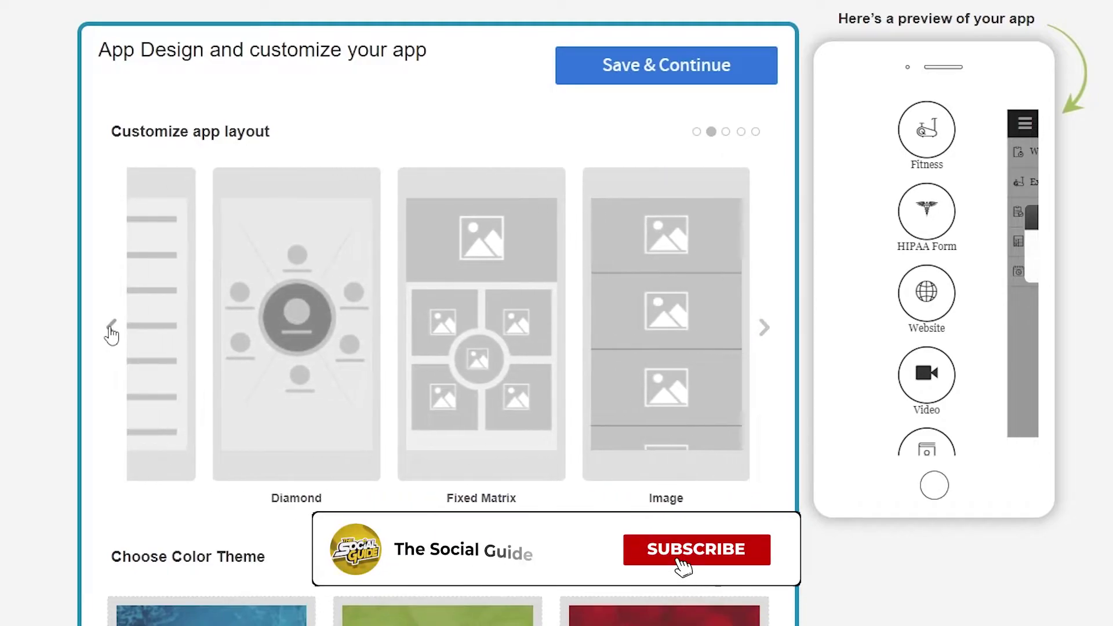
click(112, 330)
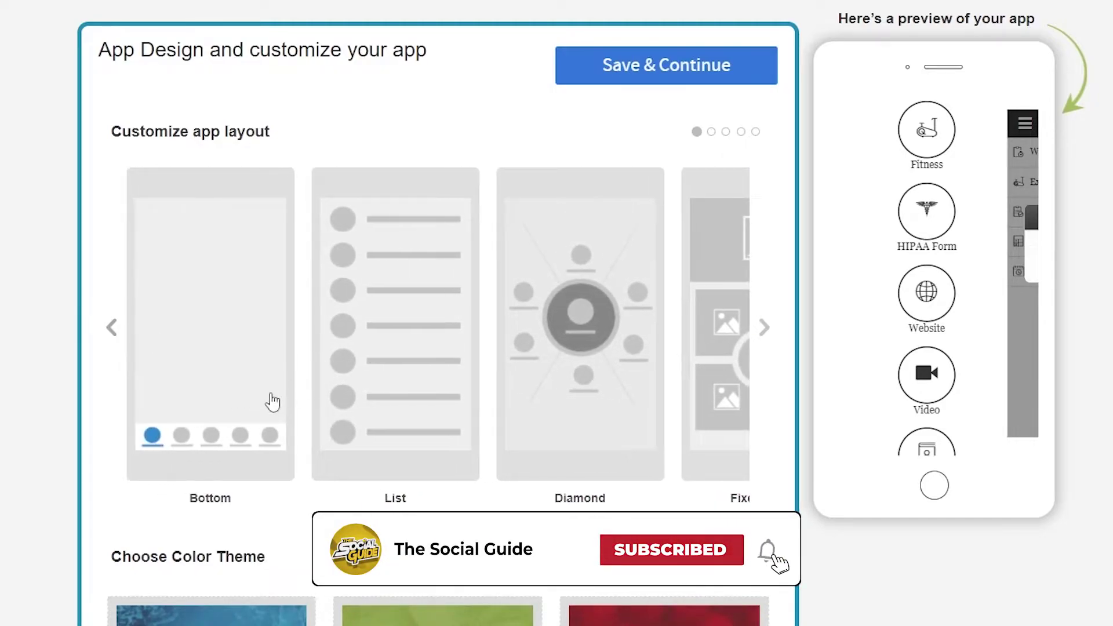
click(148, 395)
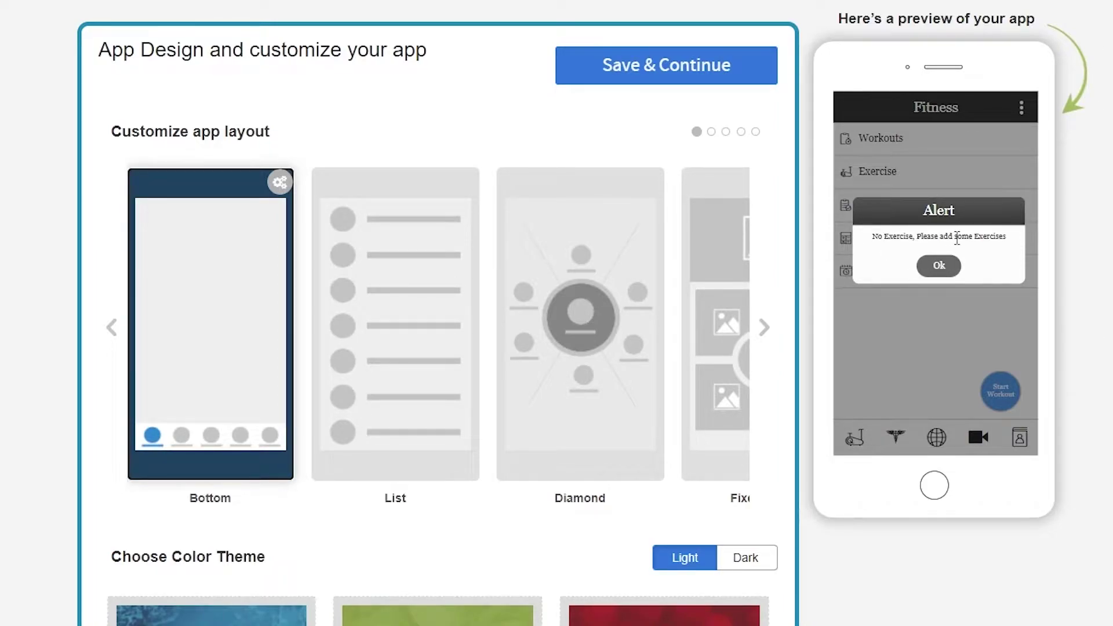
Test the Exercise item and the Start Workout button in the app preview, dismissing each alert
click(948, 266)
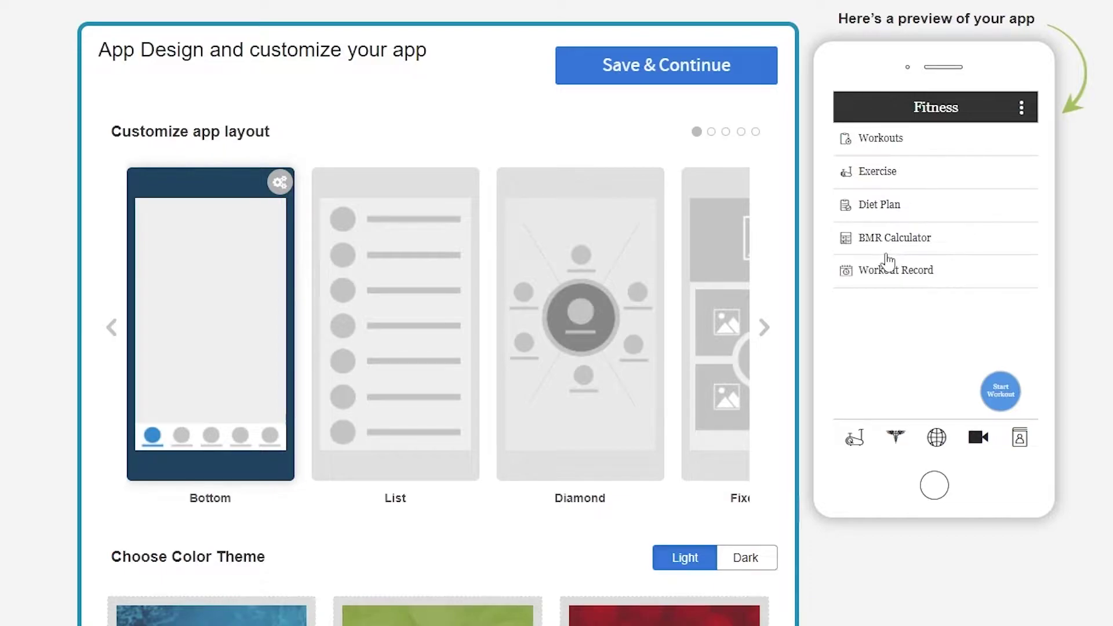
click(889, 173)
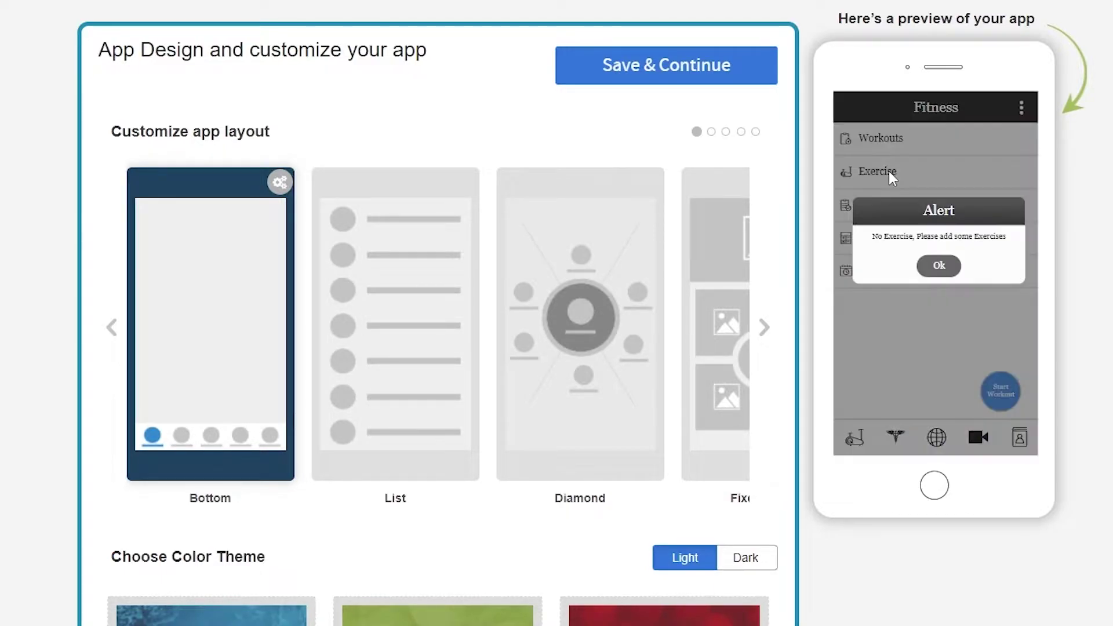
click(937, 266)
scroll(510, 562, down, 7)
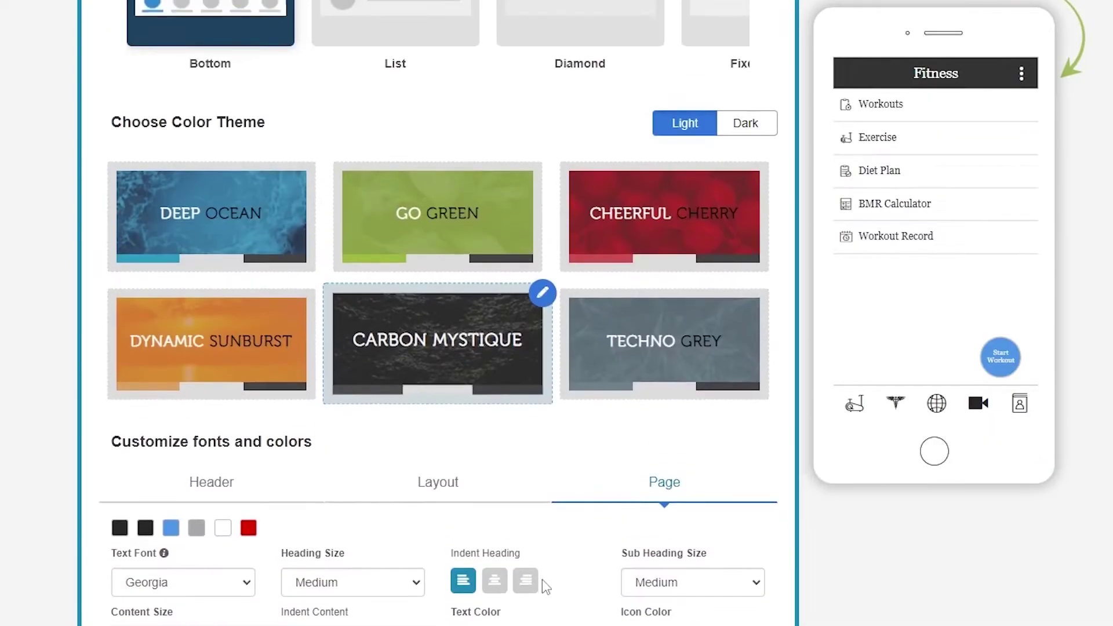
scroll(542, 579, up, 7)
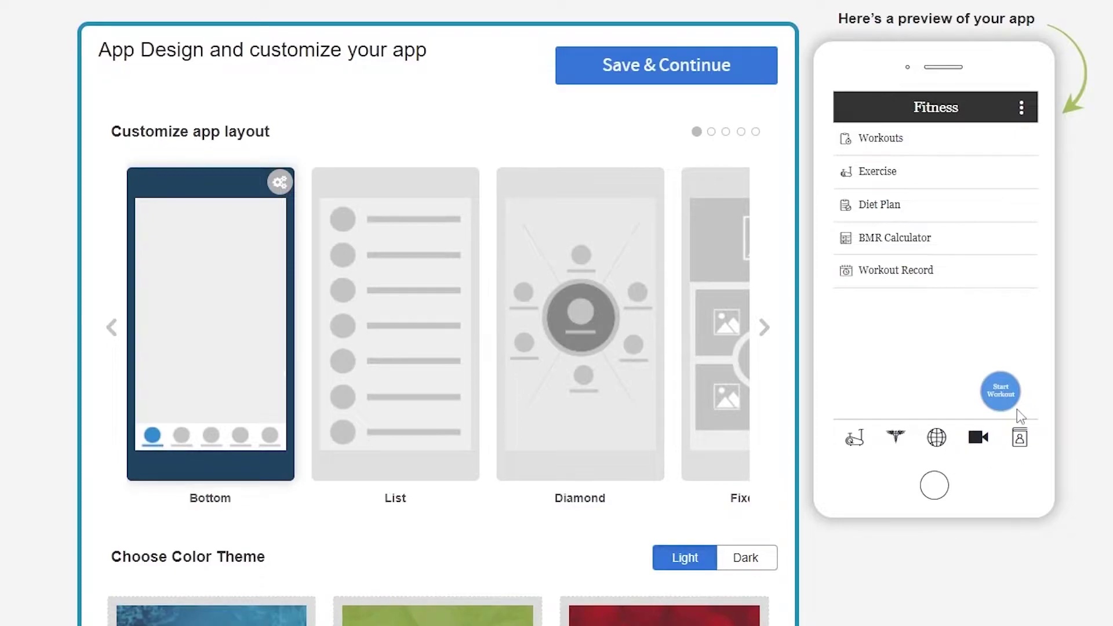
click(1010, 394)
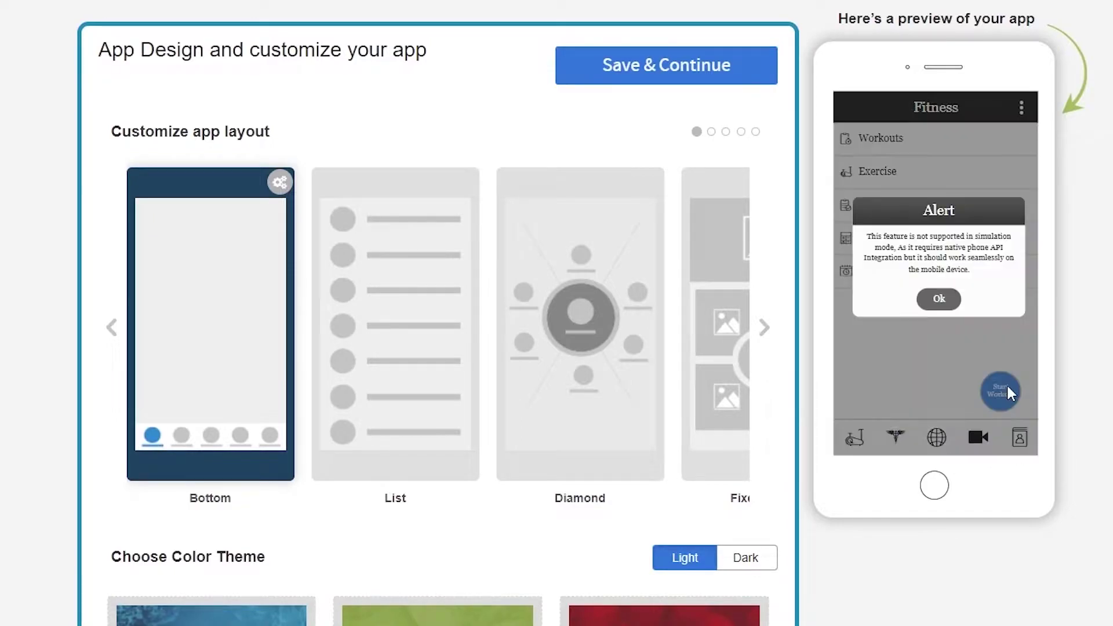
click(938, 299)
Try the List, Diamond and Fixed Matrix layouts from the second set of app layouts
click(710, 133)
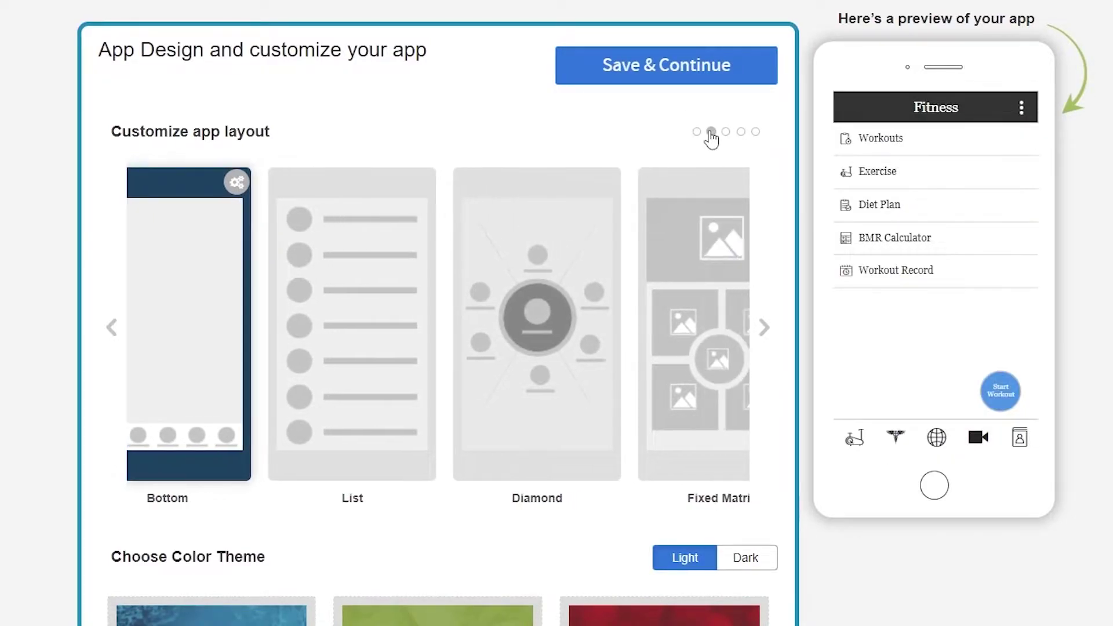
click(274, 364)
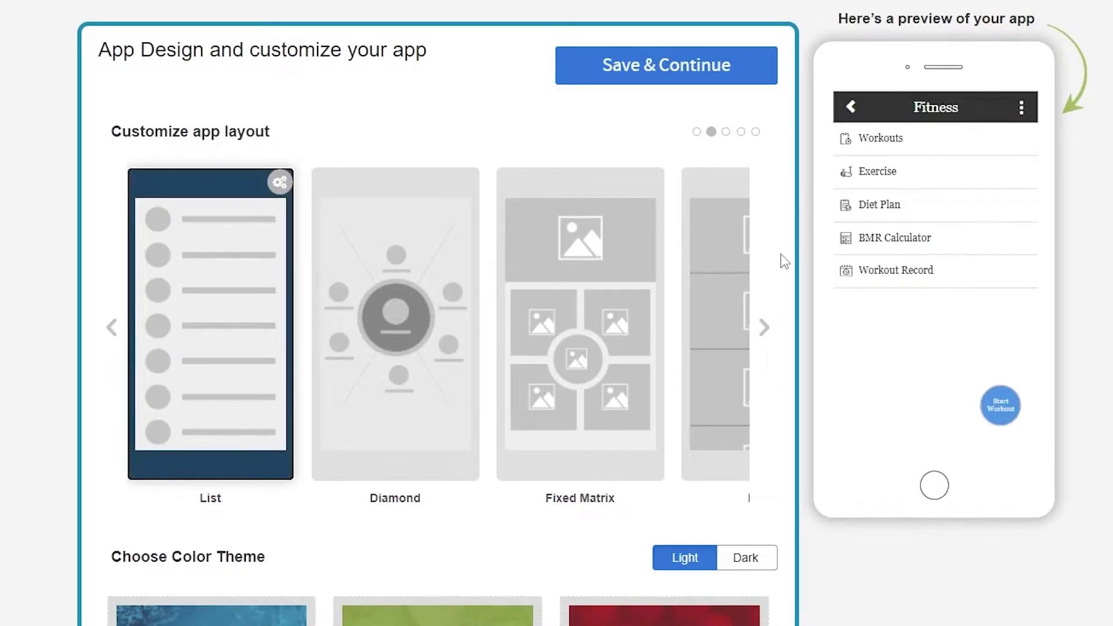
click(369, 246)
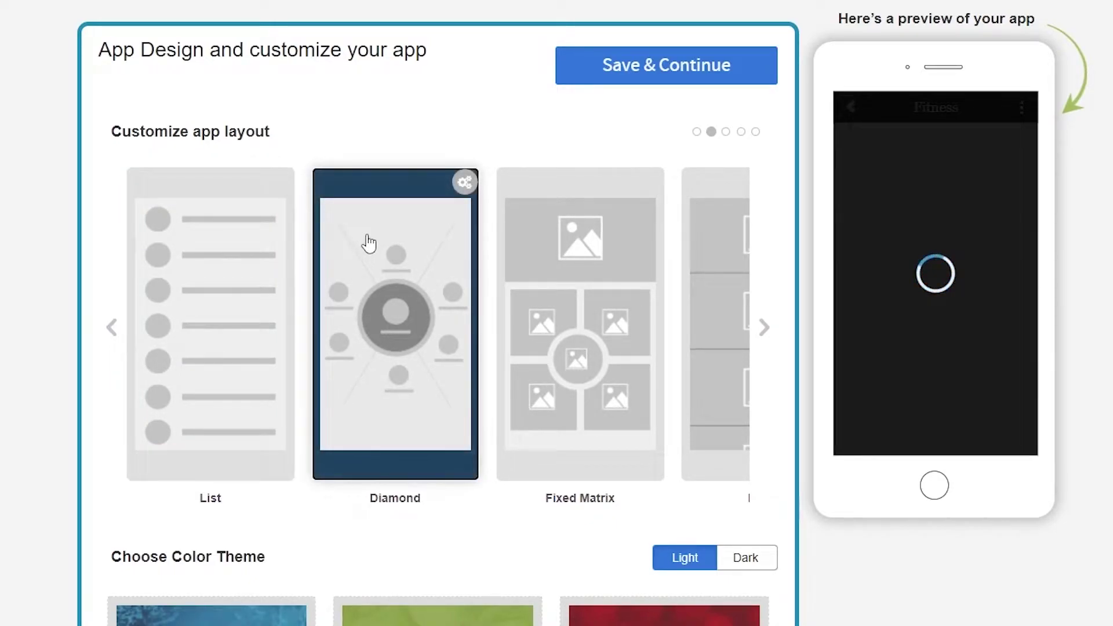
click(616, 290)
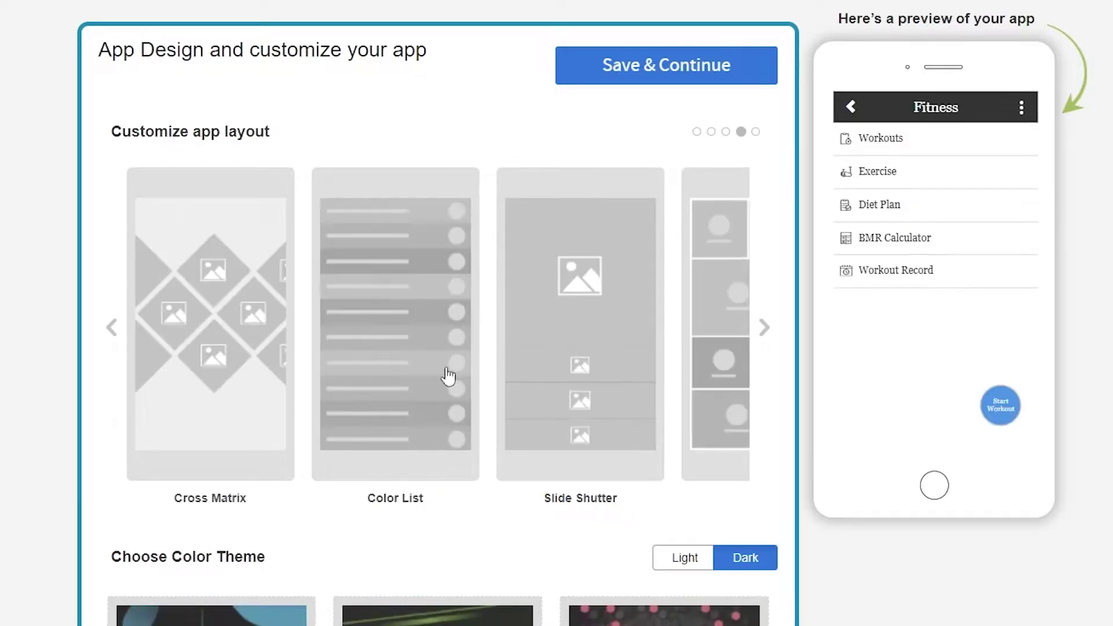
Try the Color List, Slide Shutter and Grid layouts, plus the layout that follows Grid
click(448, 371)
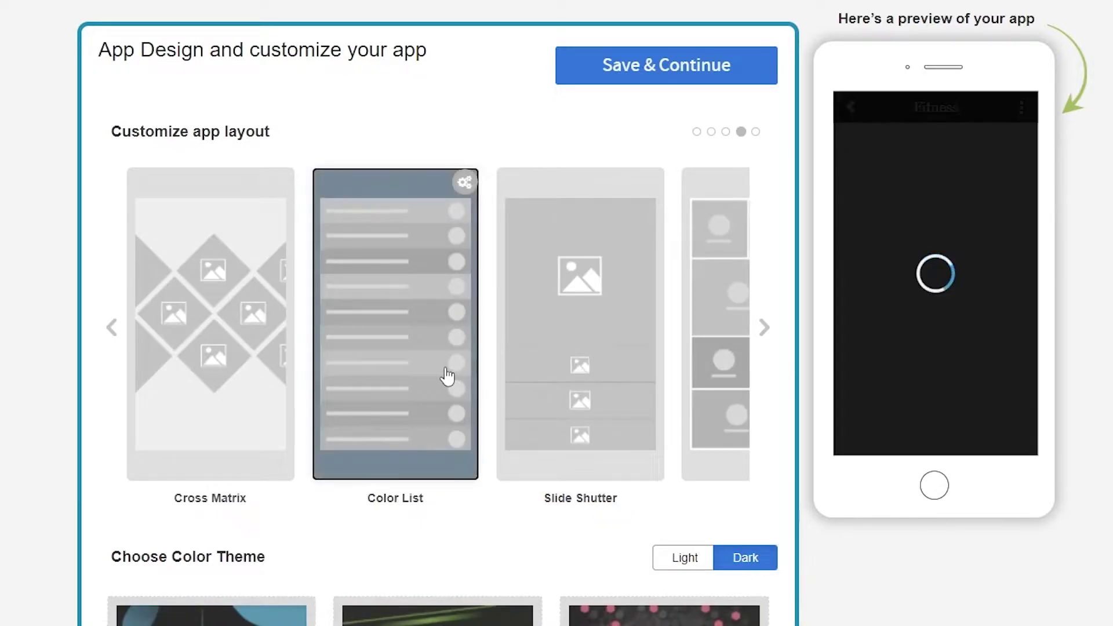
click(596, 340)
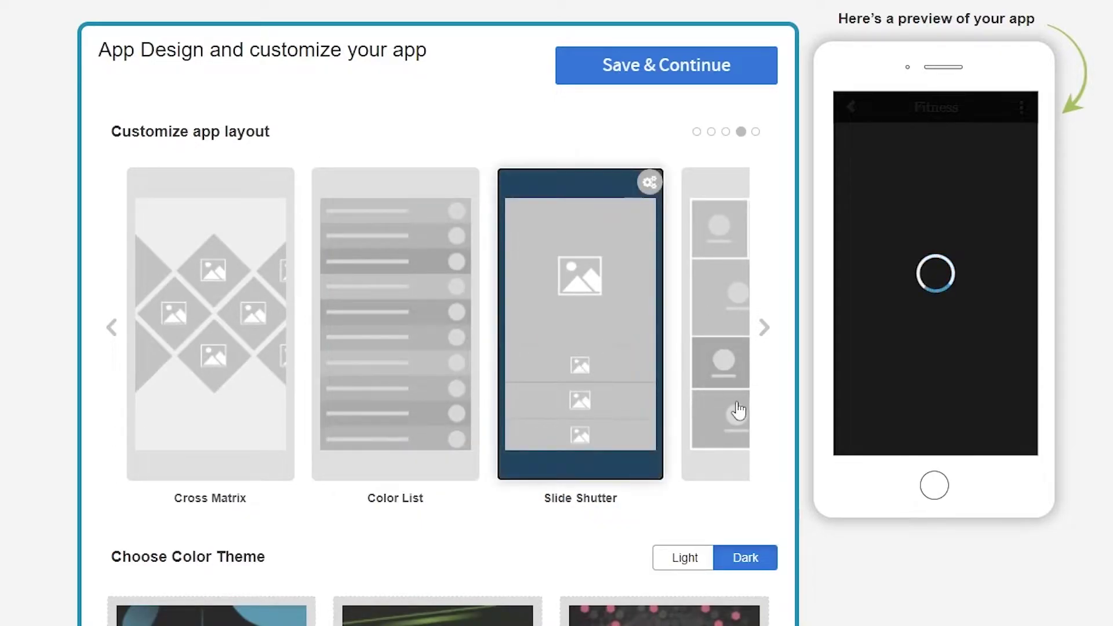
click(763, 328)
click(652, 329)
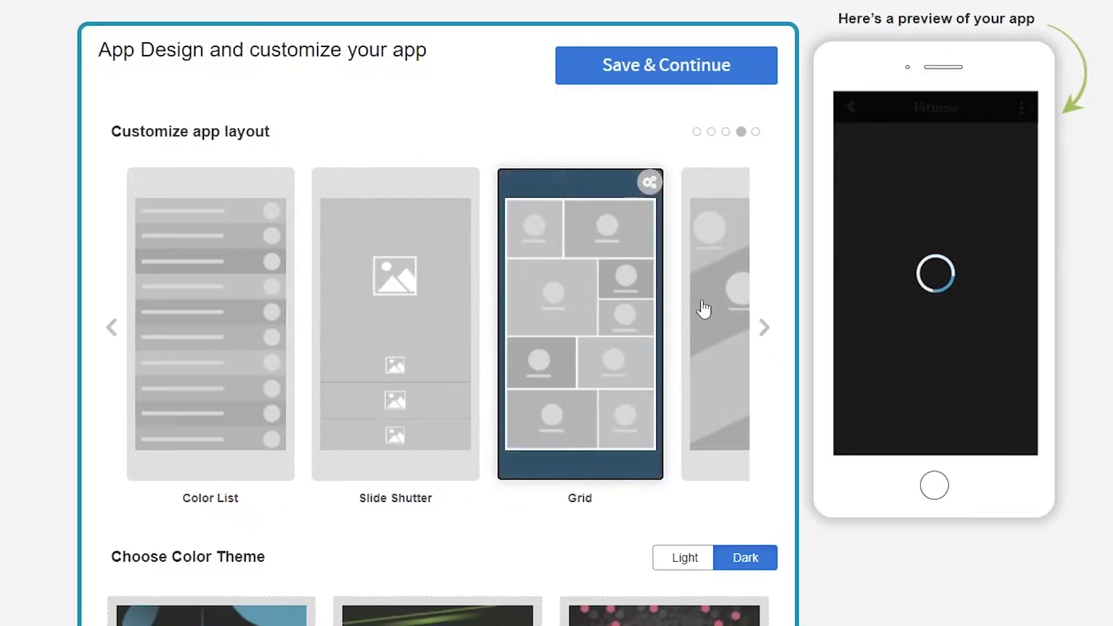
click(726, 301)
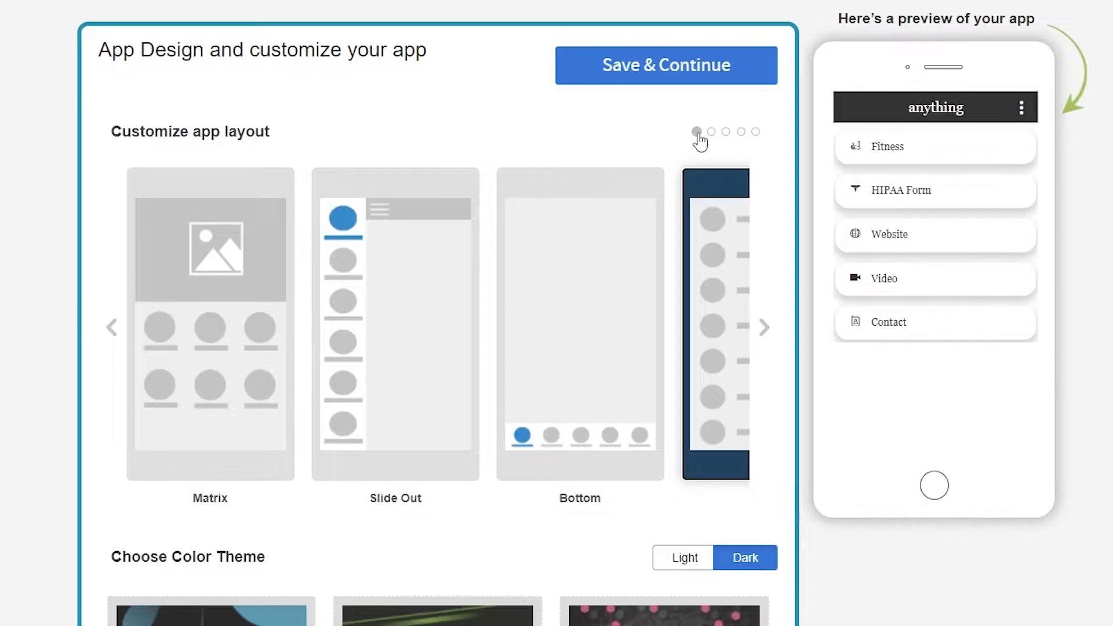
Review the List layout and the font, color and app element settings, then save the app design and continue
click(711, 133)
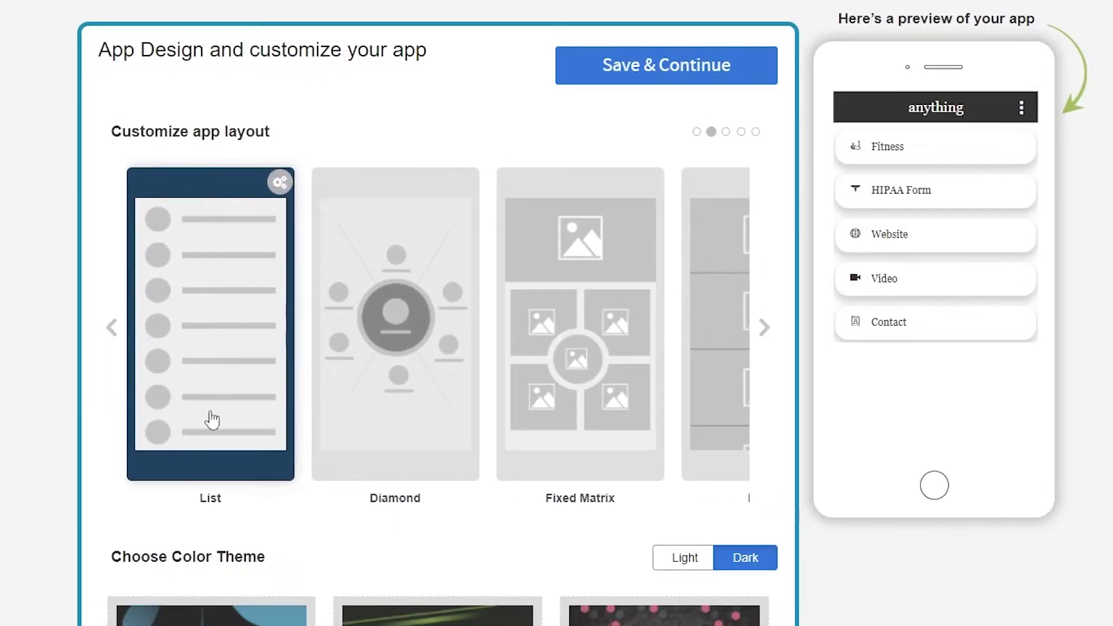
scroll(859, 546, down, 15)
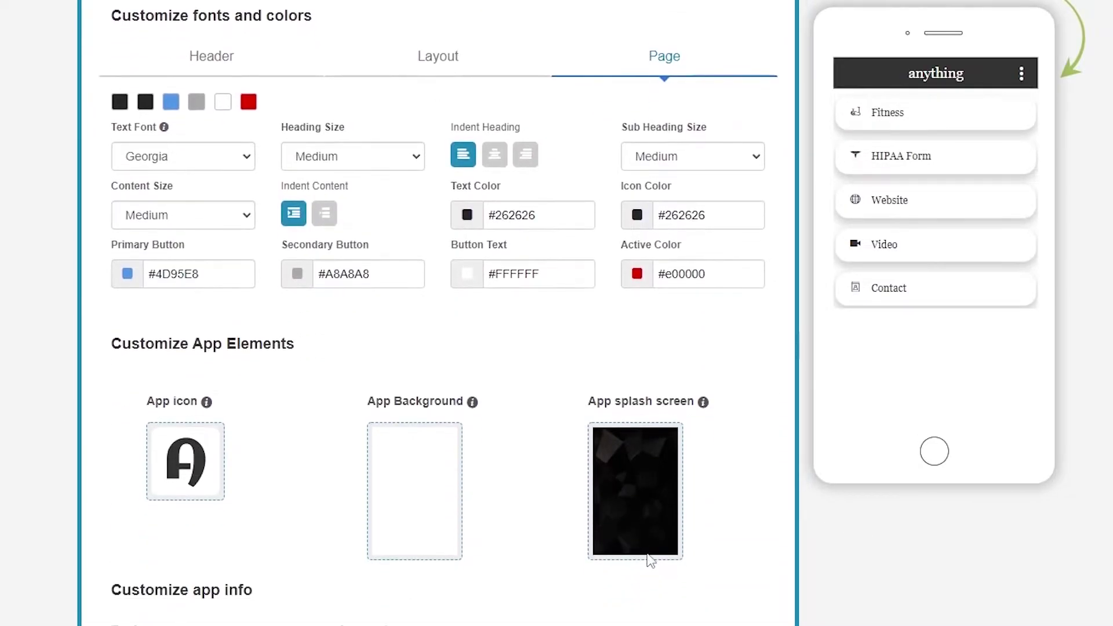
scroll(229, 549, up, 10)
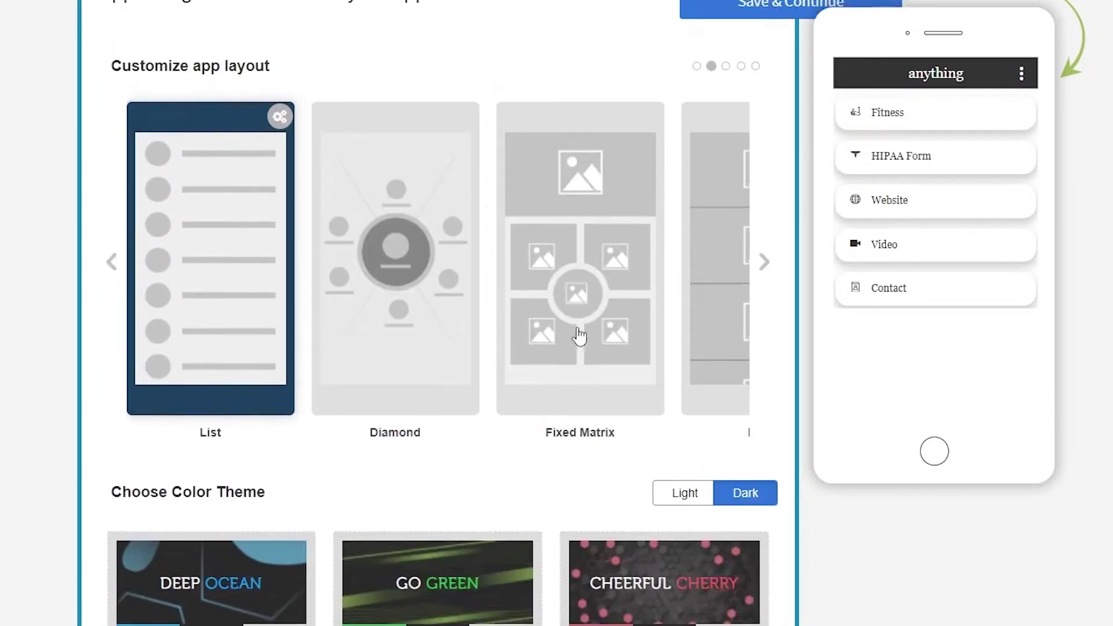
scroll(579, 335, up, 2)
click(710, 78)
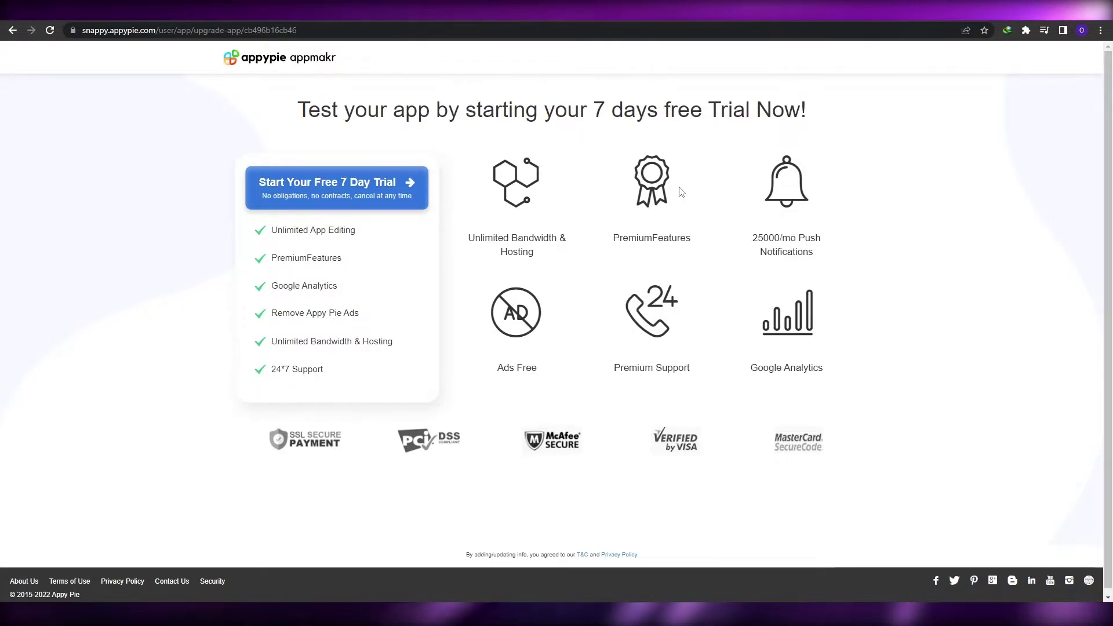
Dismiss the free-trial offer on the upgrade page
mouse_move(574, 44)
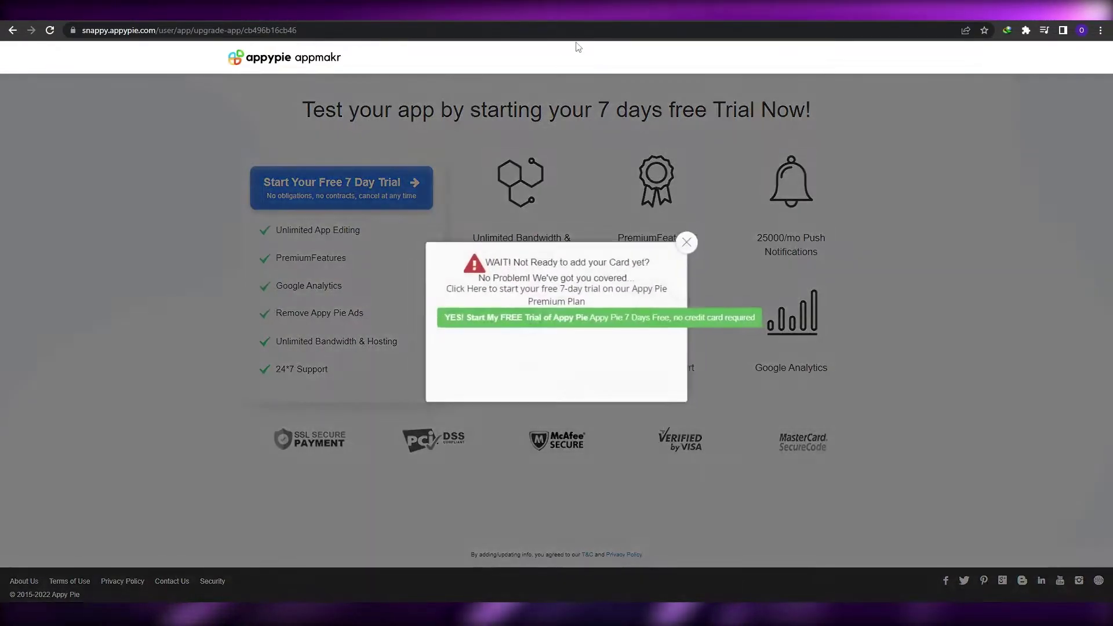
click(683, 242)
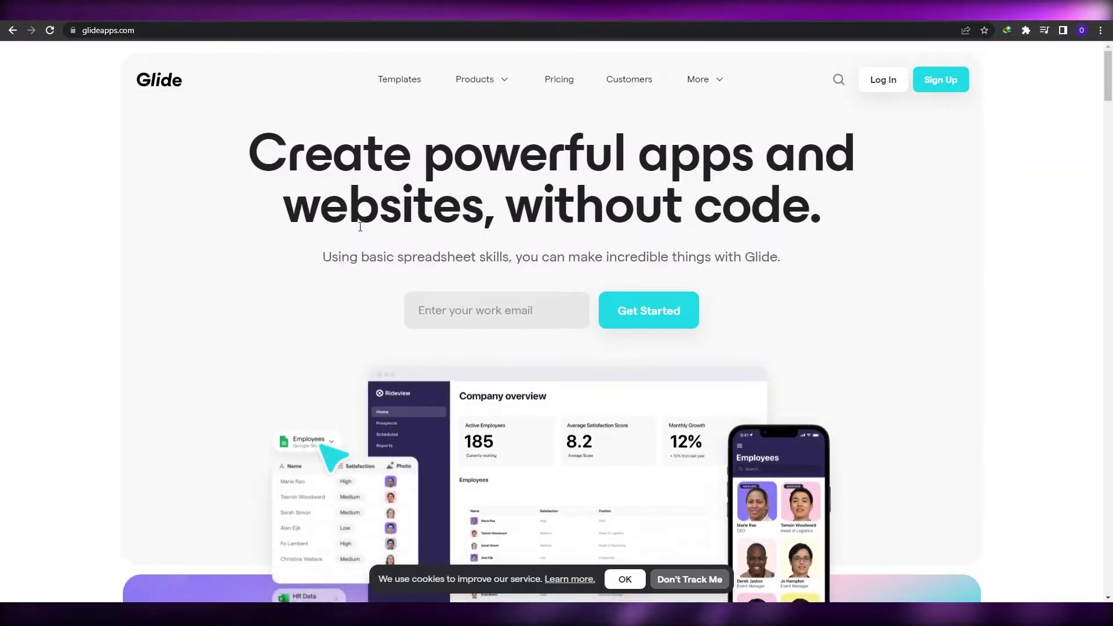
Examine the Glide homepage, covering the product overview, customer logos and testimonials
scroll(360, 226, down, 6)
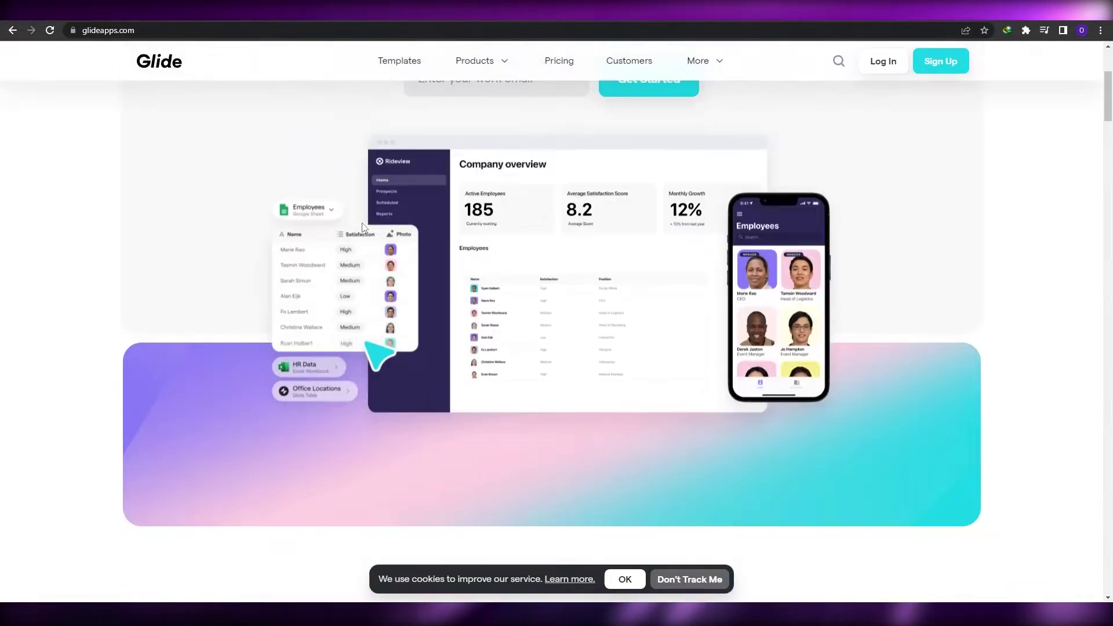
scroll(360, 235, down, 9)
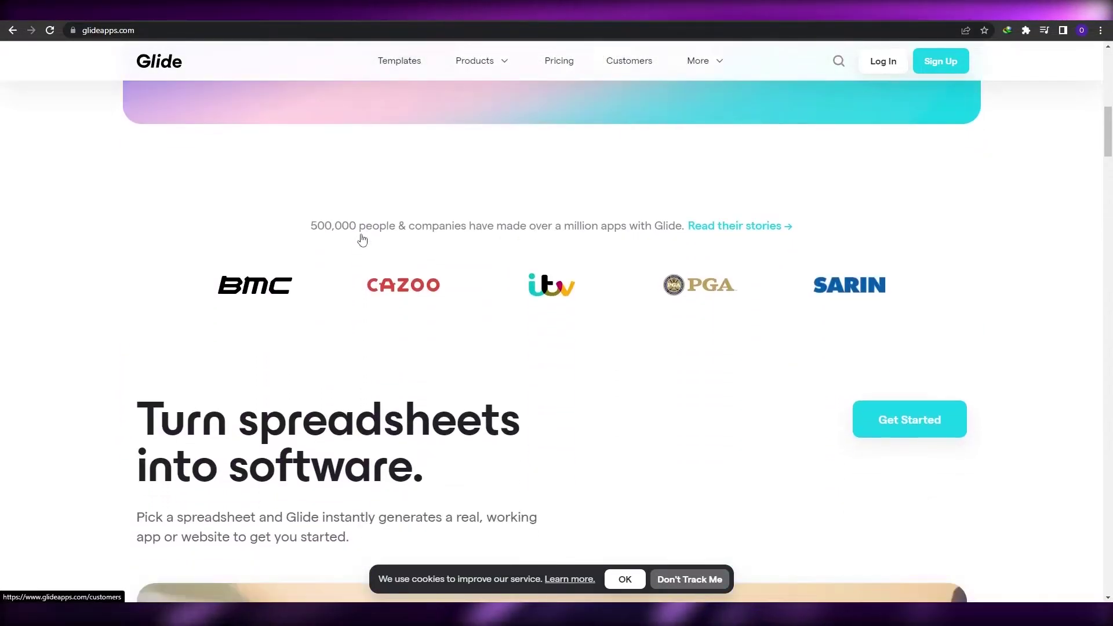
scroll(363, 238, down, 11)
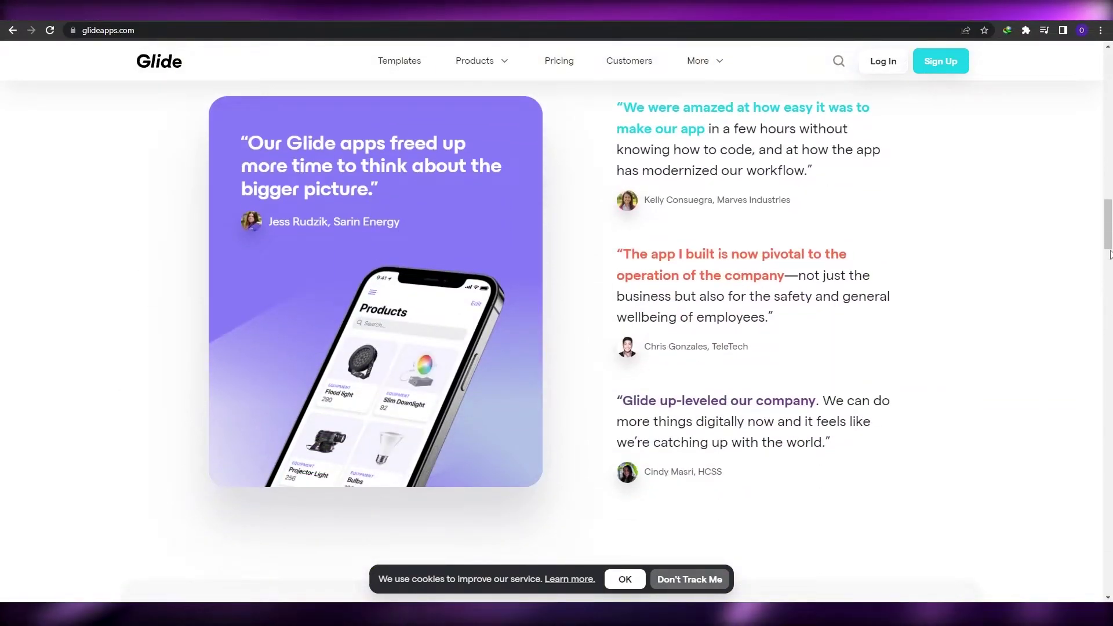
scroll(1110, 425, down, 10)
drag(1111, 285, 1110, 76)
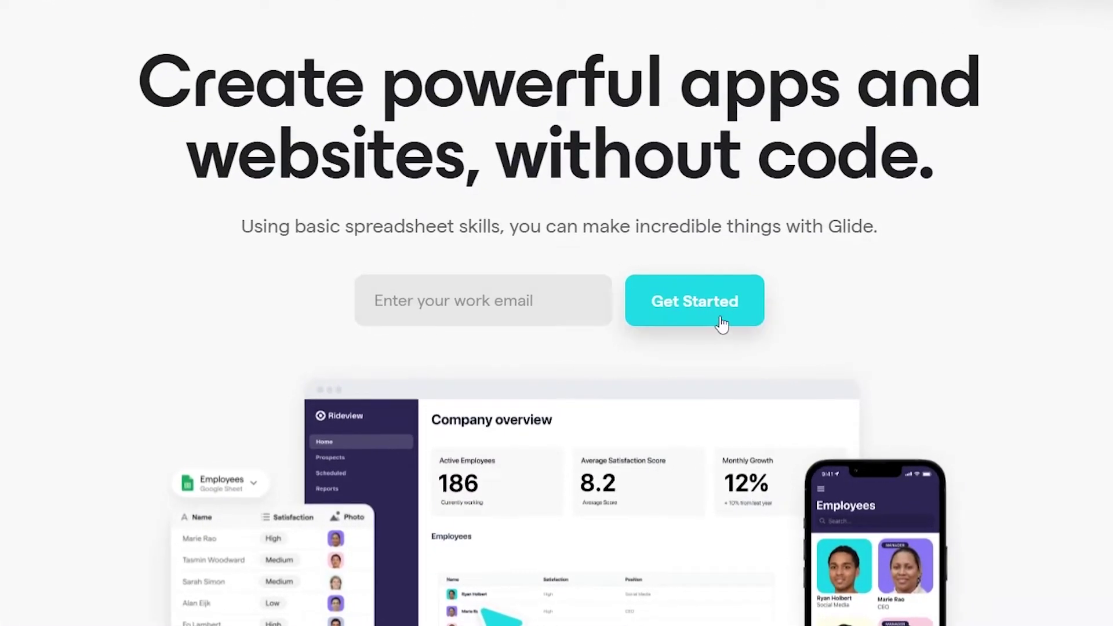
Sign up for Glide with the work email, submitting the profile with For fun and Social media and accepting the terms
click(551, 309)
click(450, 355)
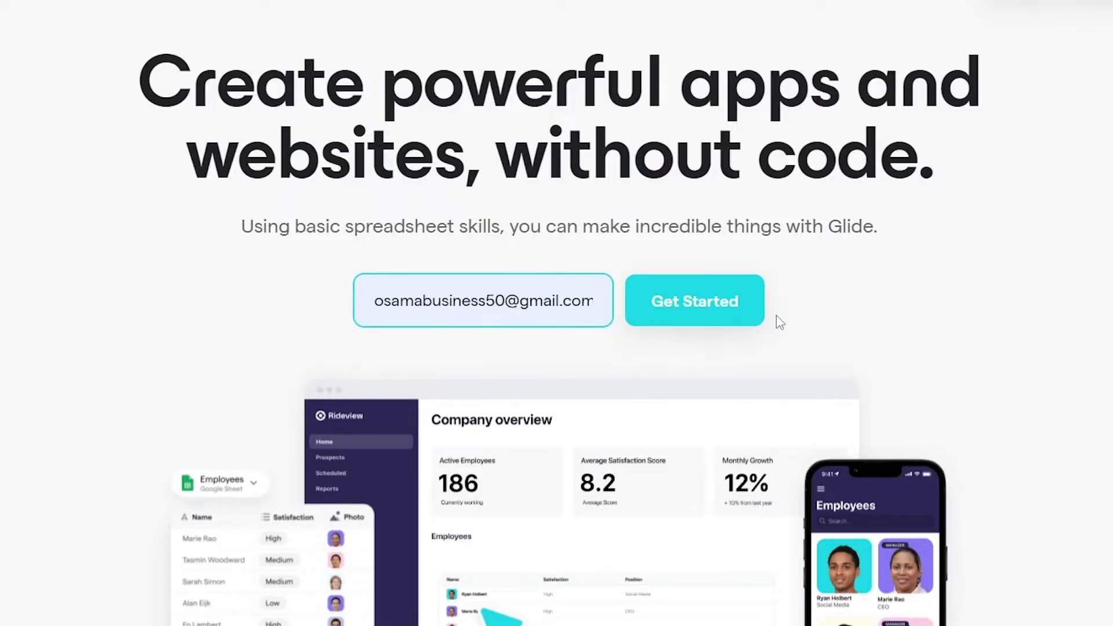
click(648, 299)
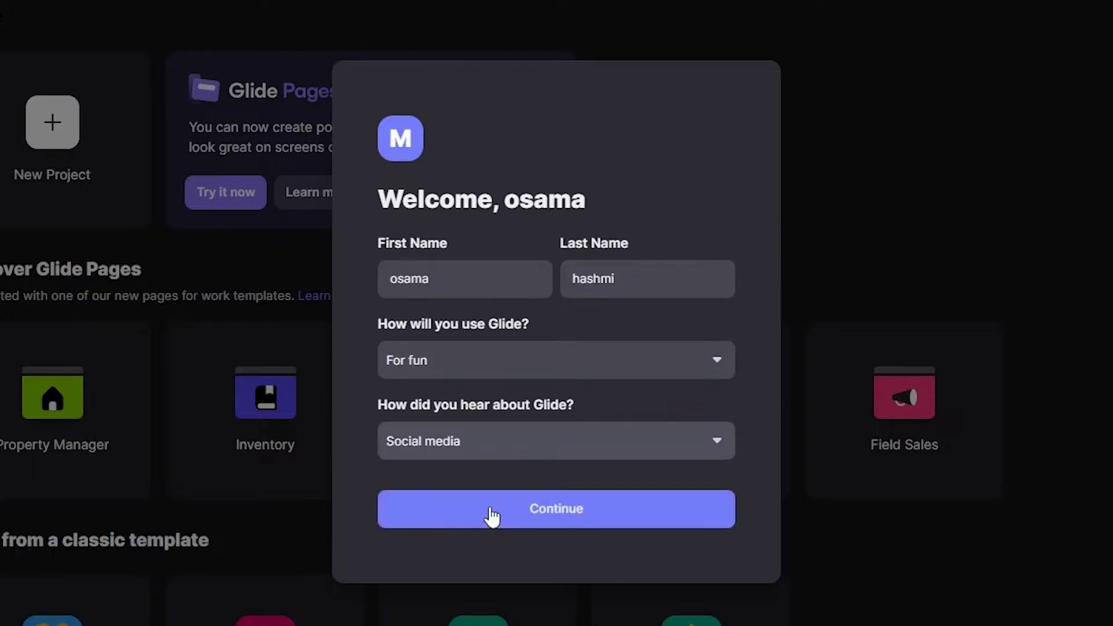
click(490, 508)
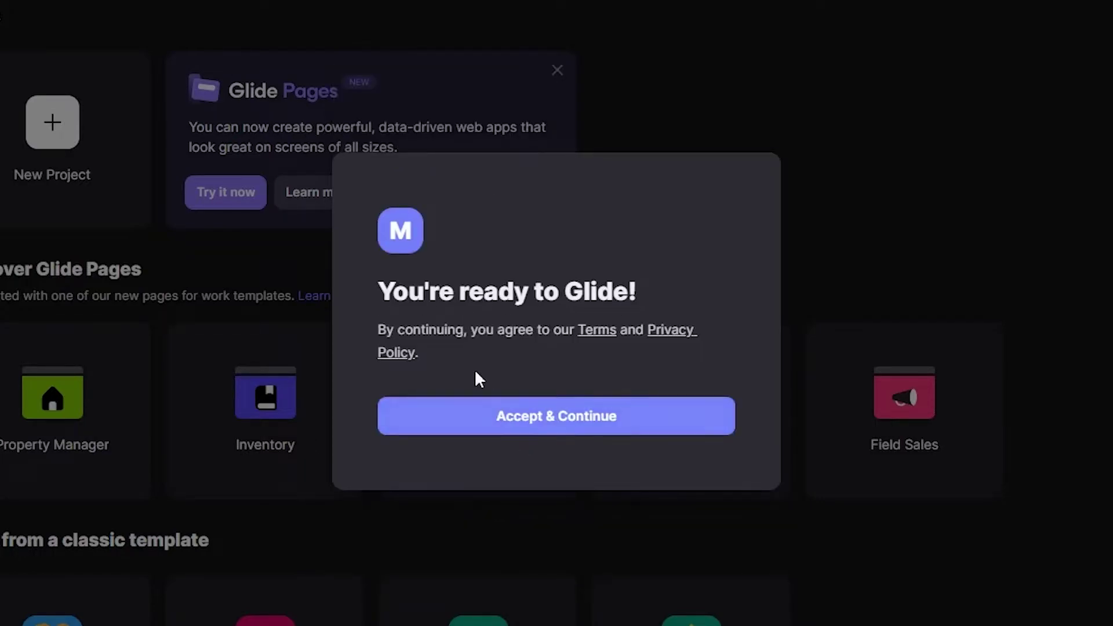
click(584, 433)
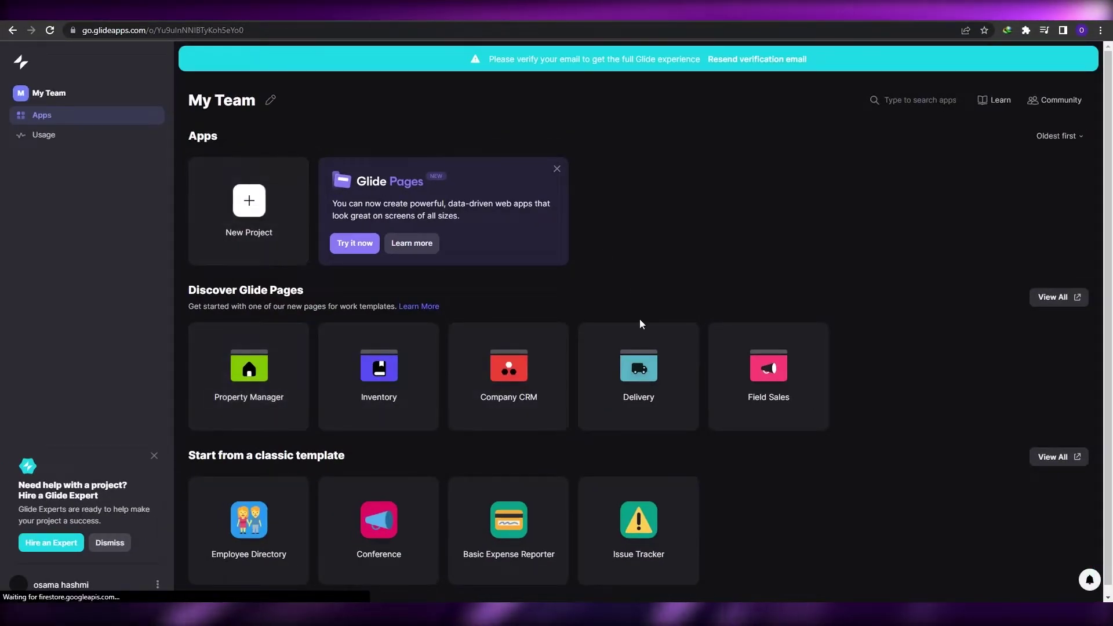
Open the full Glide template gallery from the classic templates and show only the Glide Apps templates
scroll(299, 431, down, 1)
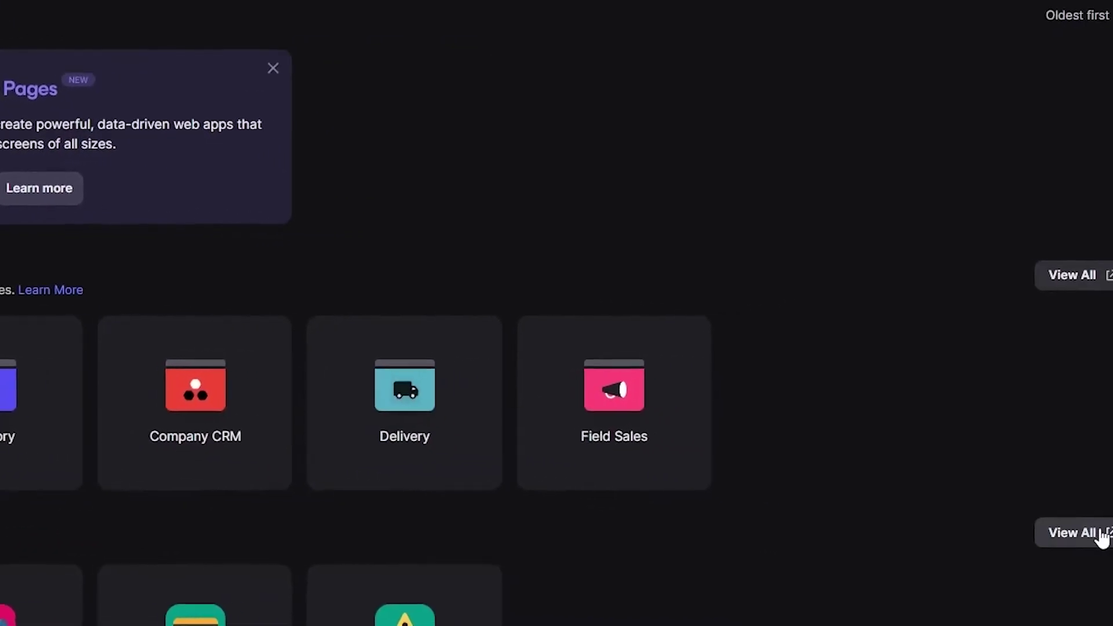
click(1099, 535)
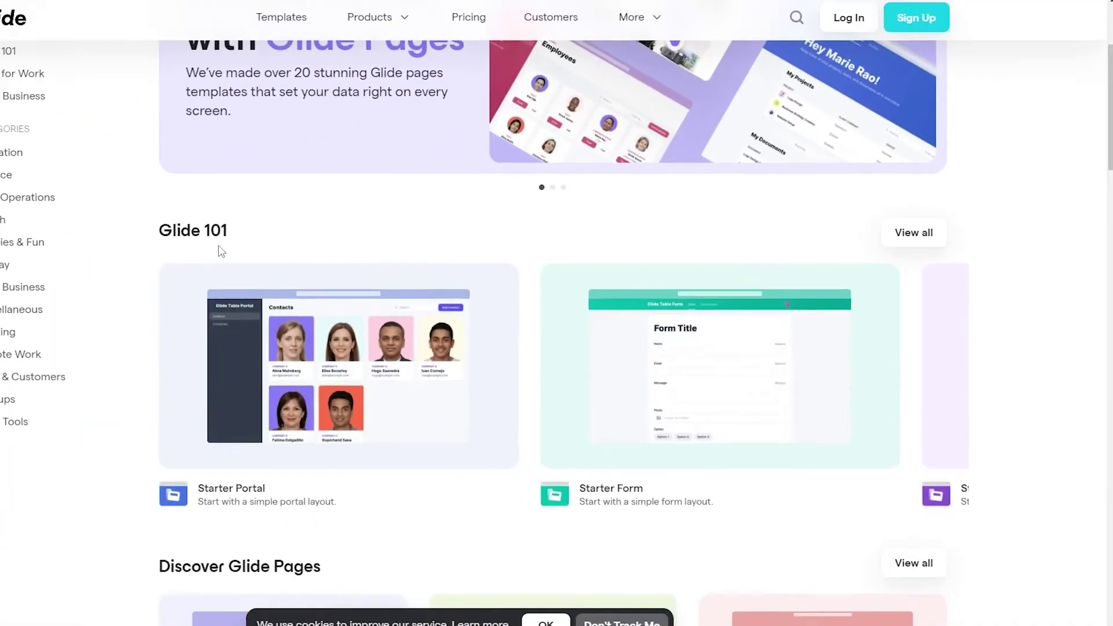
scroll(772, 238, down, 5)
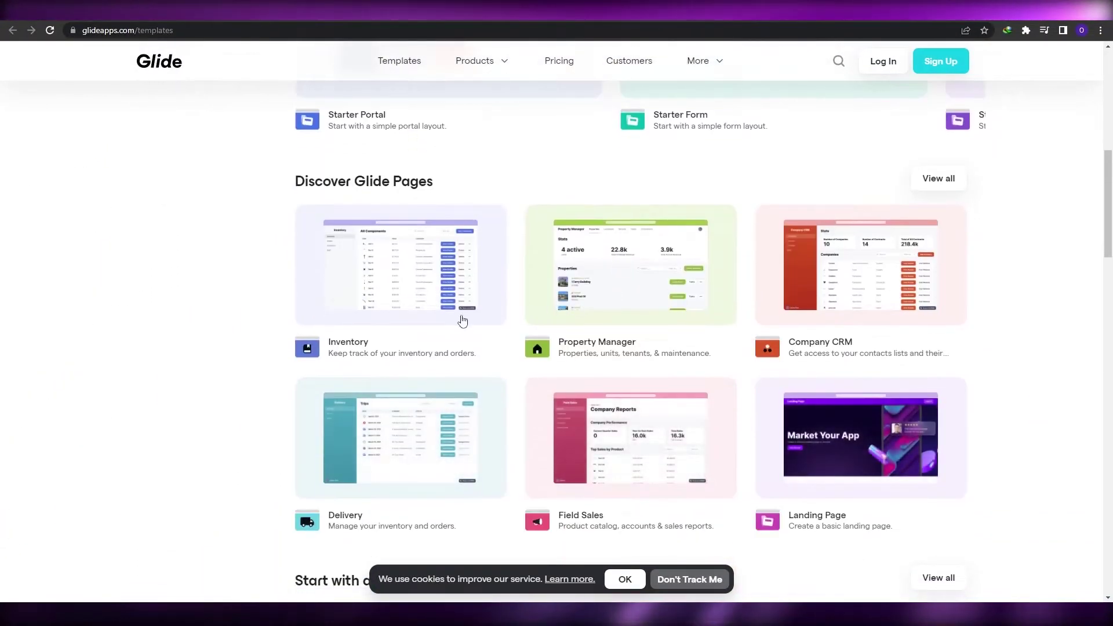
scroll(462, 320, up, 7)
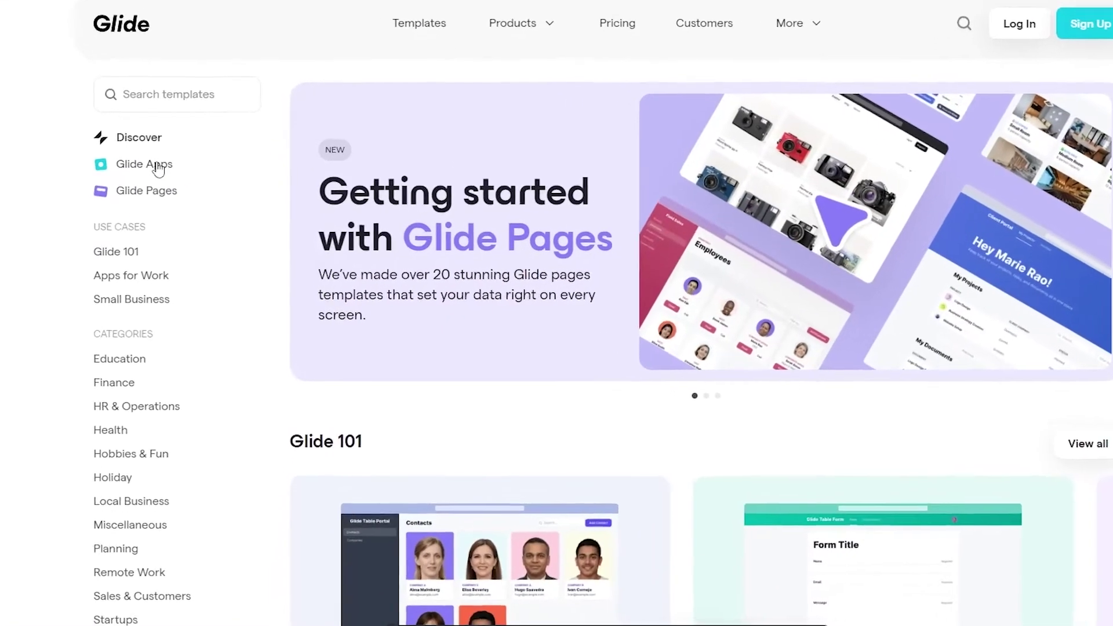
click(158, 168)
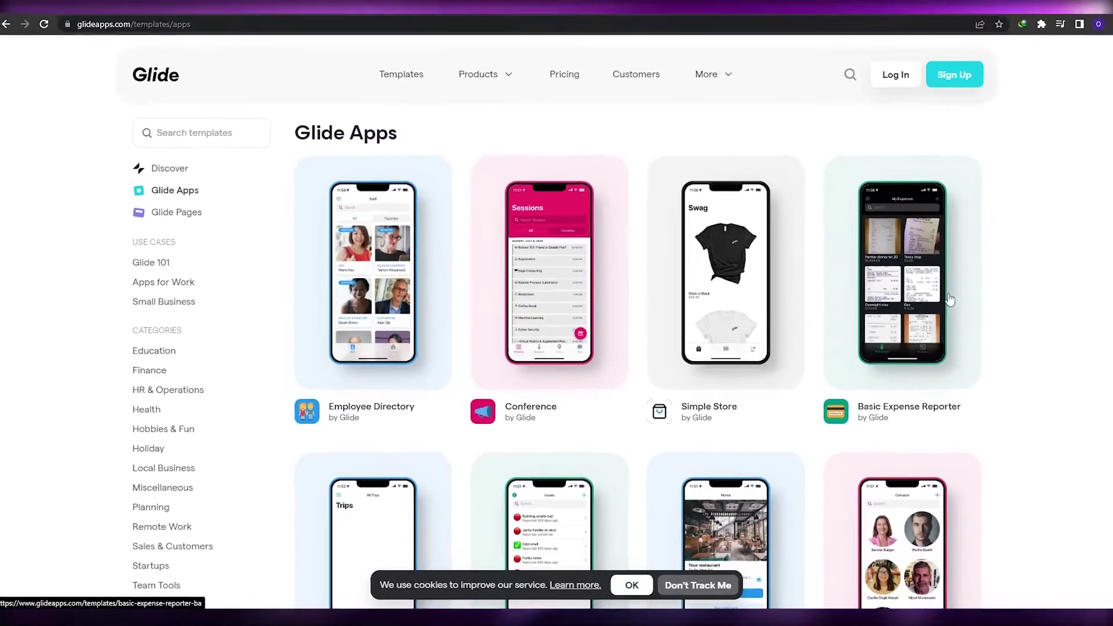
Browse the Glide Apps templates for one that suits a fitness app
scroll(858, 523, down, 3)
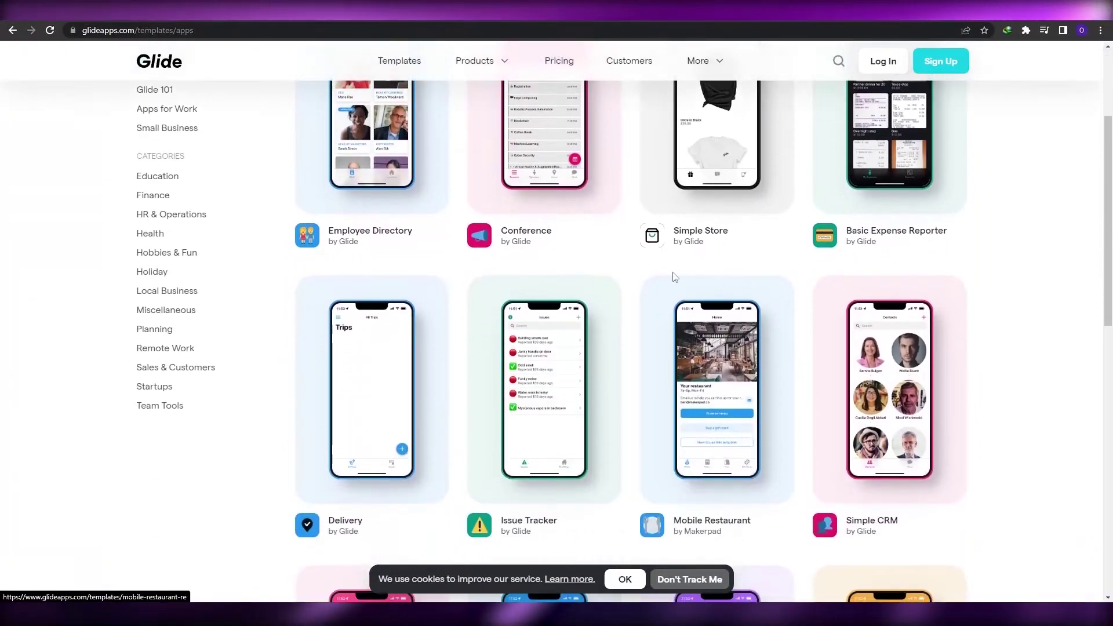
scroll(567, 260, up, 3)
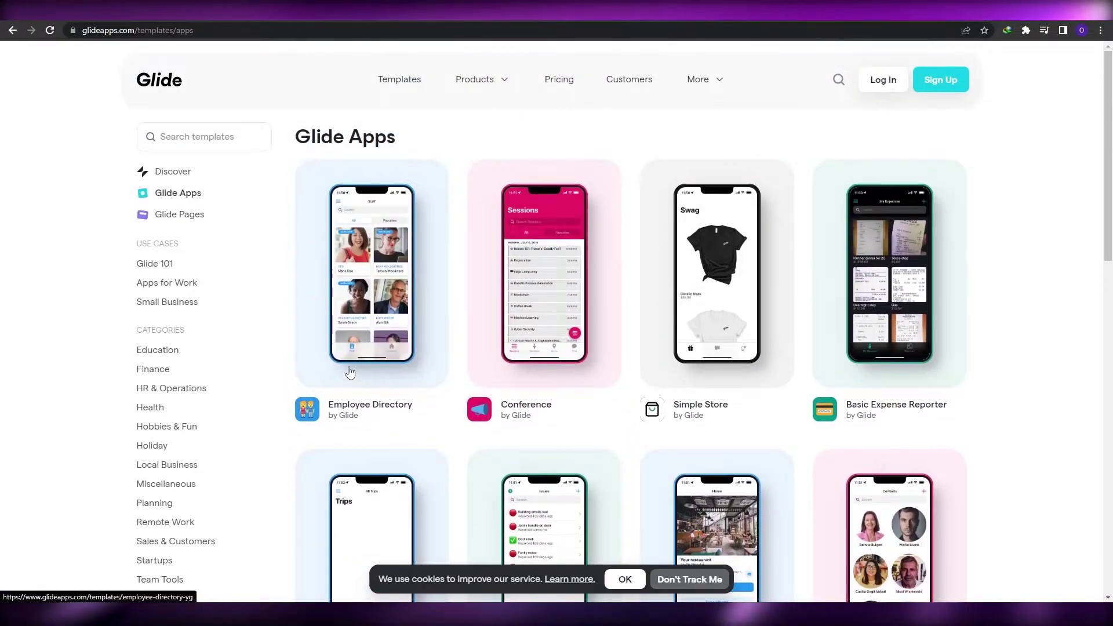
scroll(864, 261, down, 10)
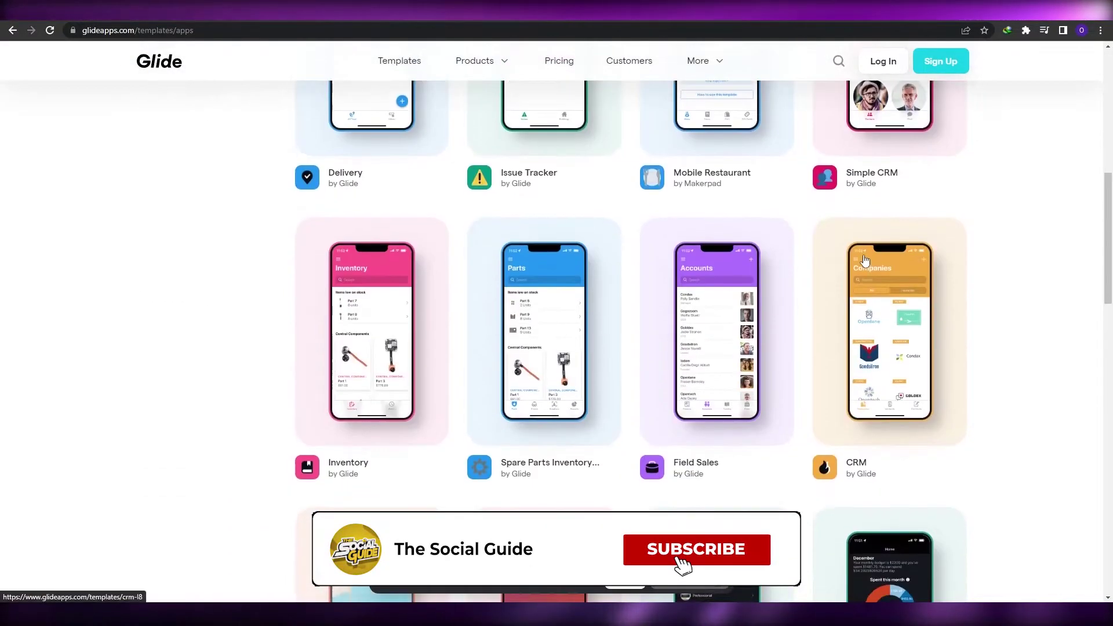
scroll(866, 253, down, 4)
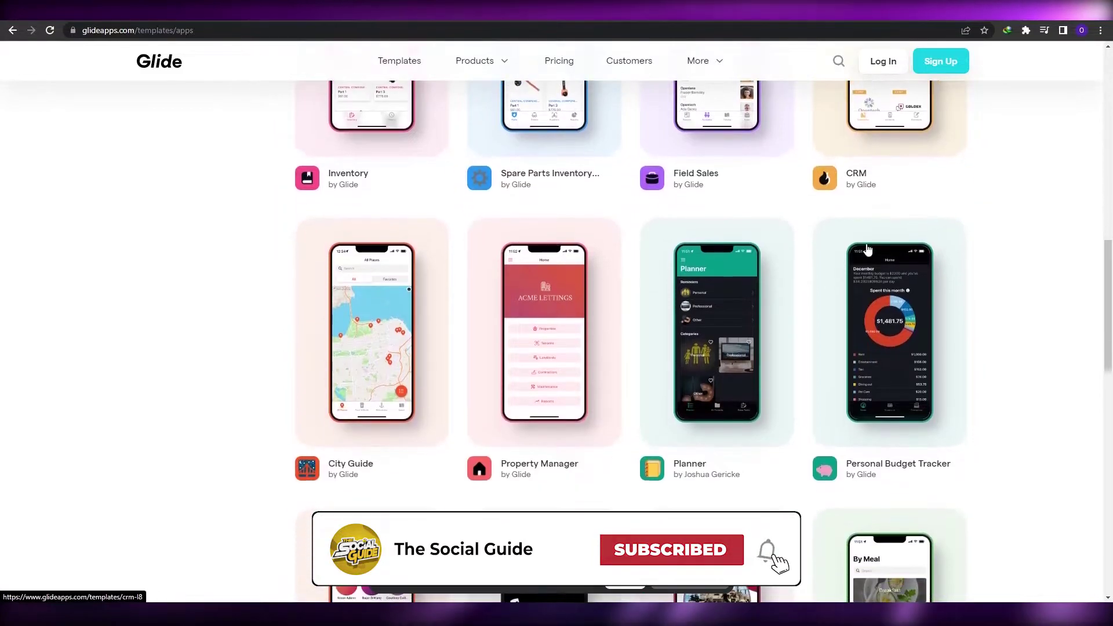
scroll(823, 311, down, 10)
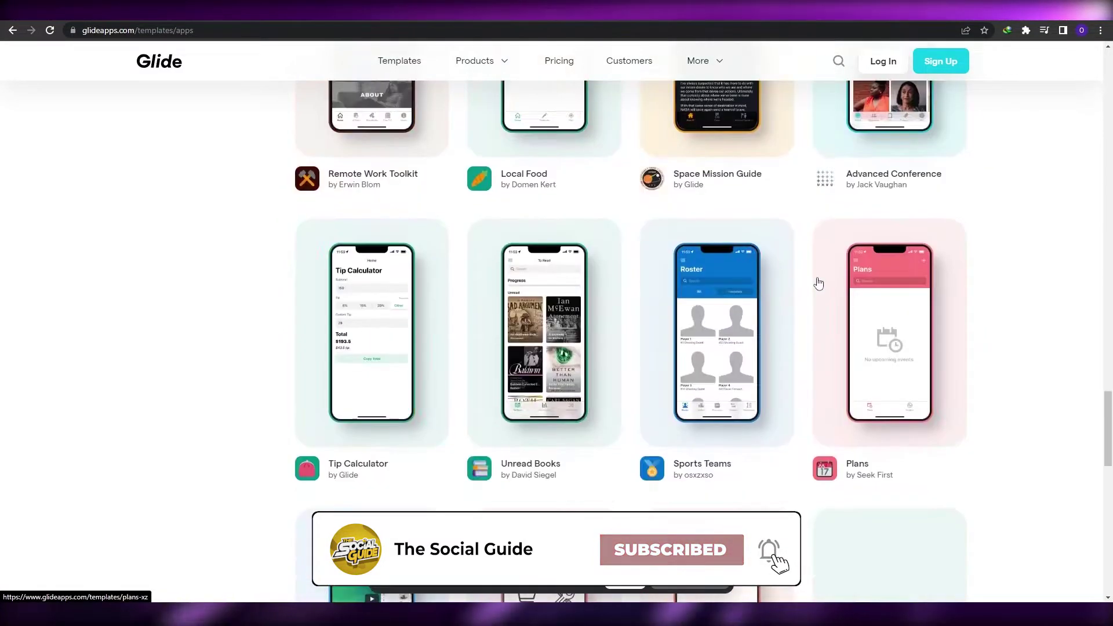
scroll(818, 283, down, 4)
scroll(818, 280, up, 10)
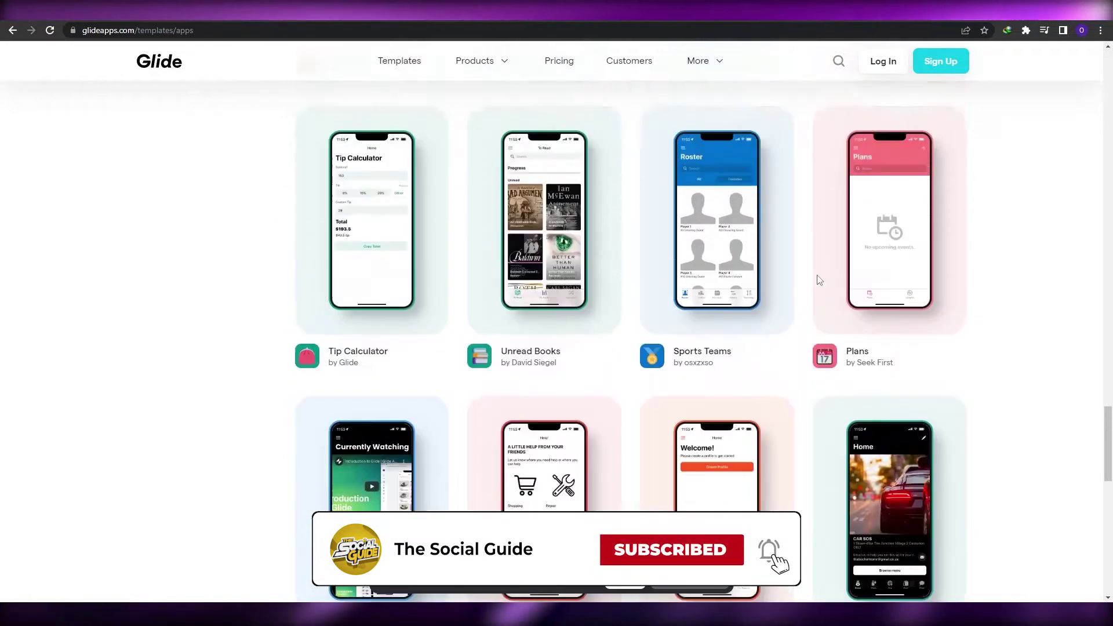
scroll(818, 281, up, 20)
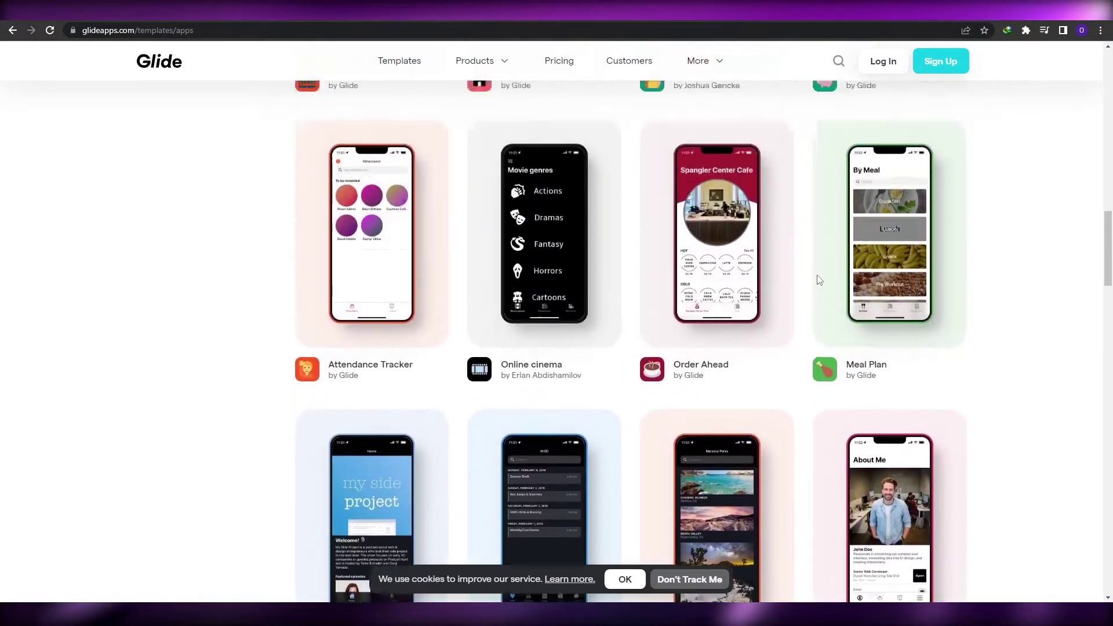
scroll(818, 280, up, 7)
scroll(819, 280, down, 5)
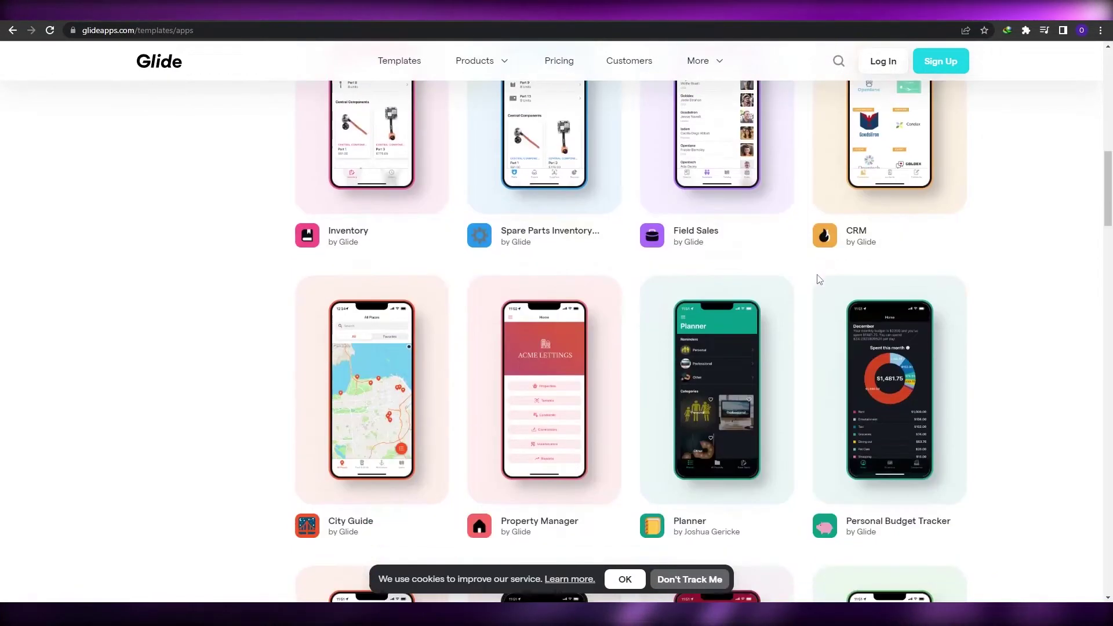
scroll(818, 280, down, 4)
scroll(819, 280, up, 4)
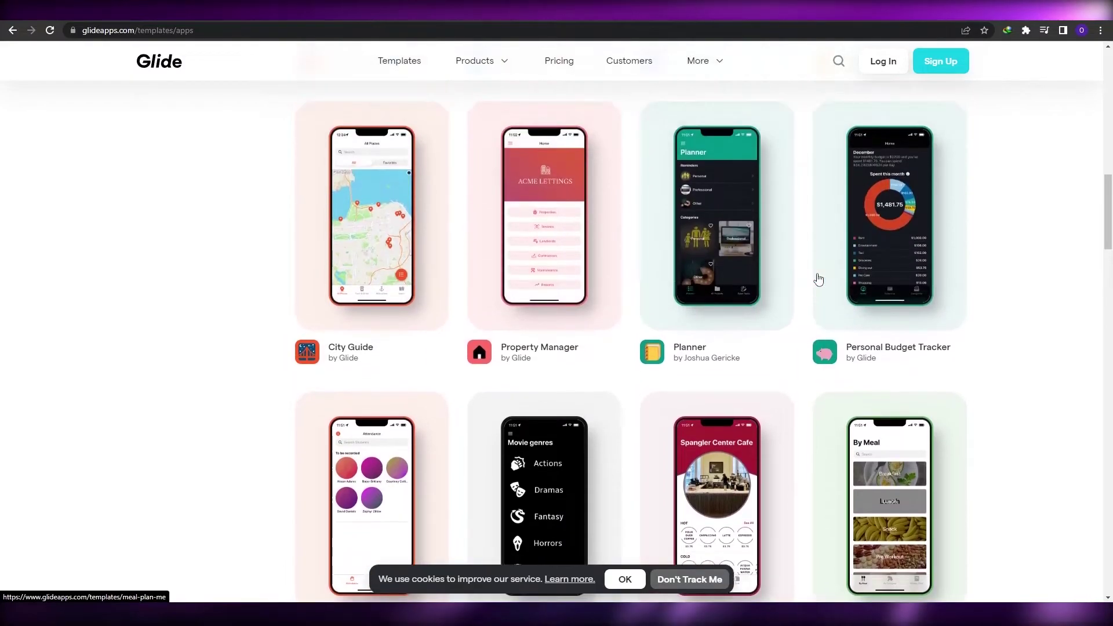
scroll(819, 278, down, 8)
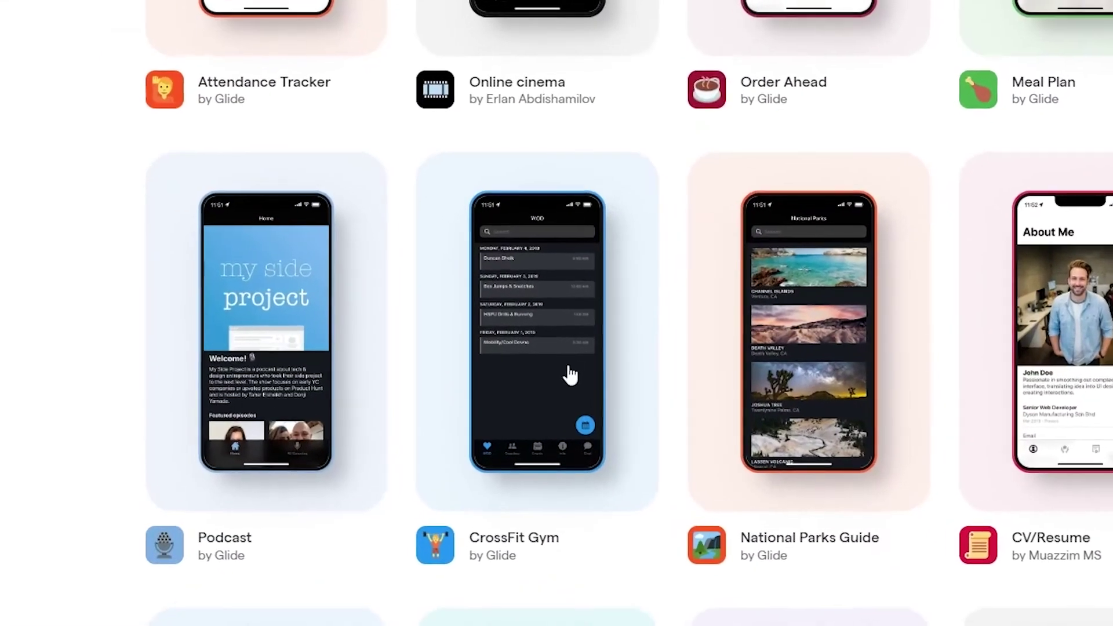
Open the CrossFit Gym template and review its details page
click(579, 351)
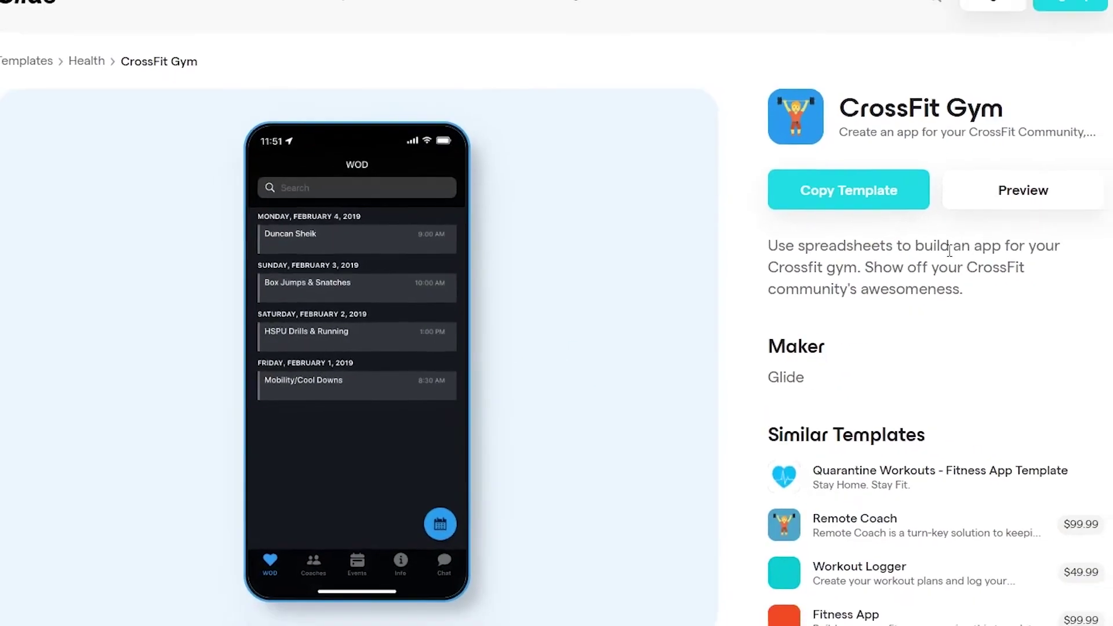
scroll(592, 309, down, 2)
scroll(517, 306, up, 5)
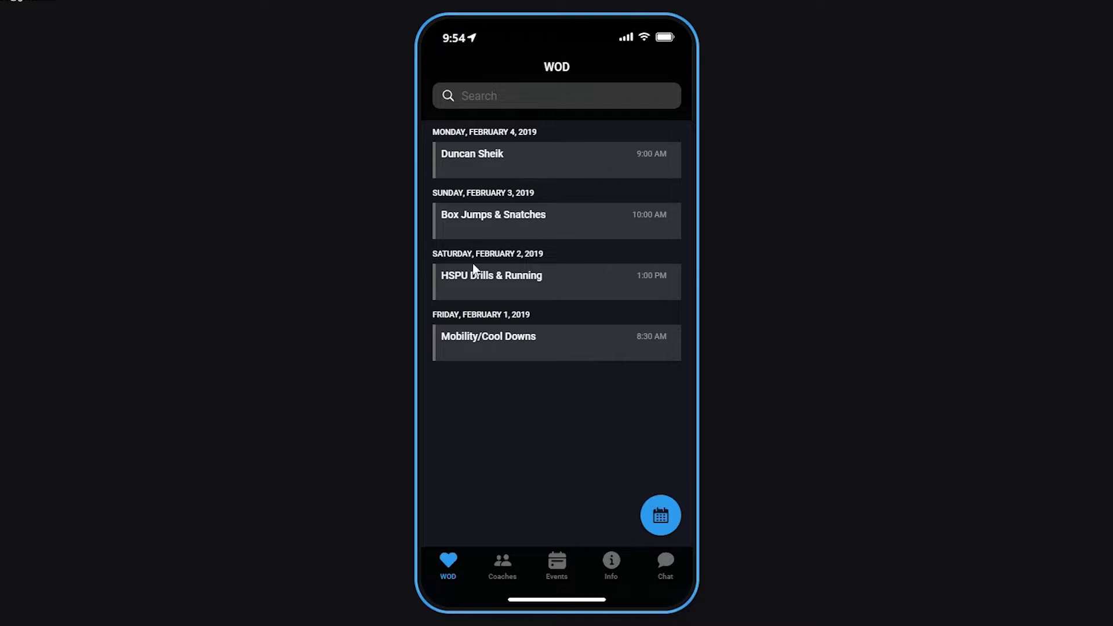
Look through the Coaches, Events, Info and Chat screens of the CrossFit Gym app, then return to WOD
click(500, 580)
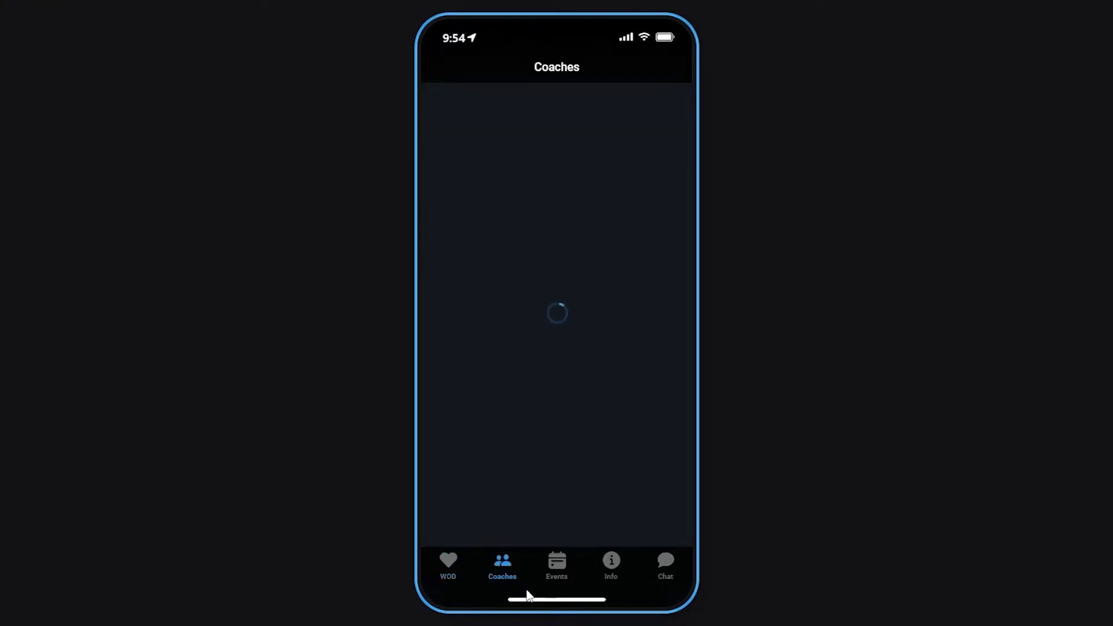
click(558, 577)
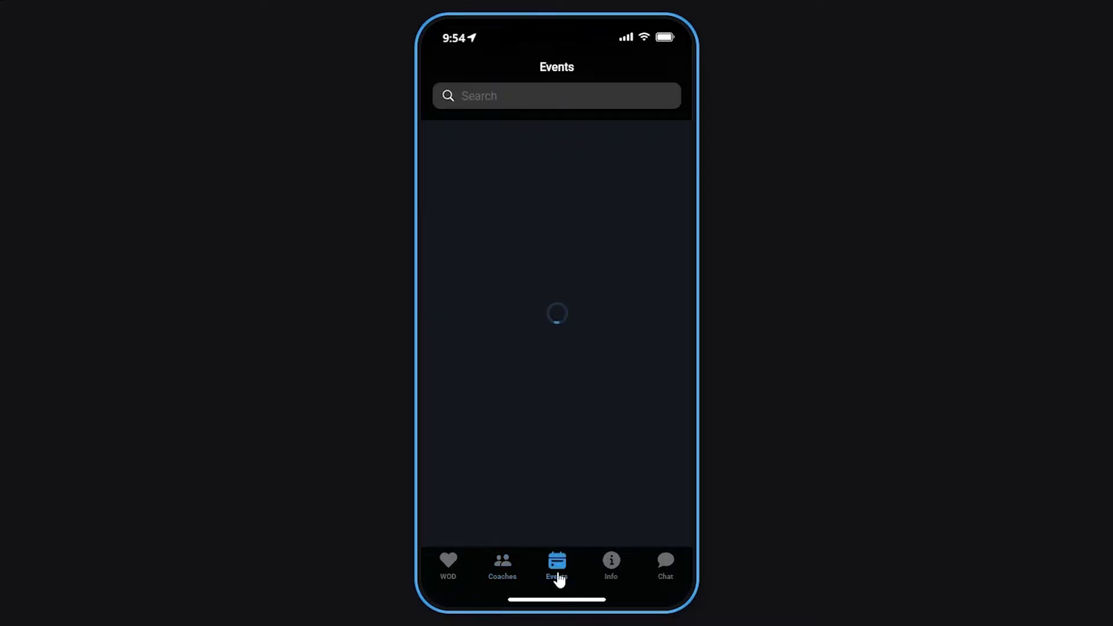
click(618, 573)
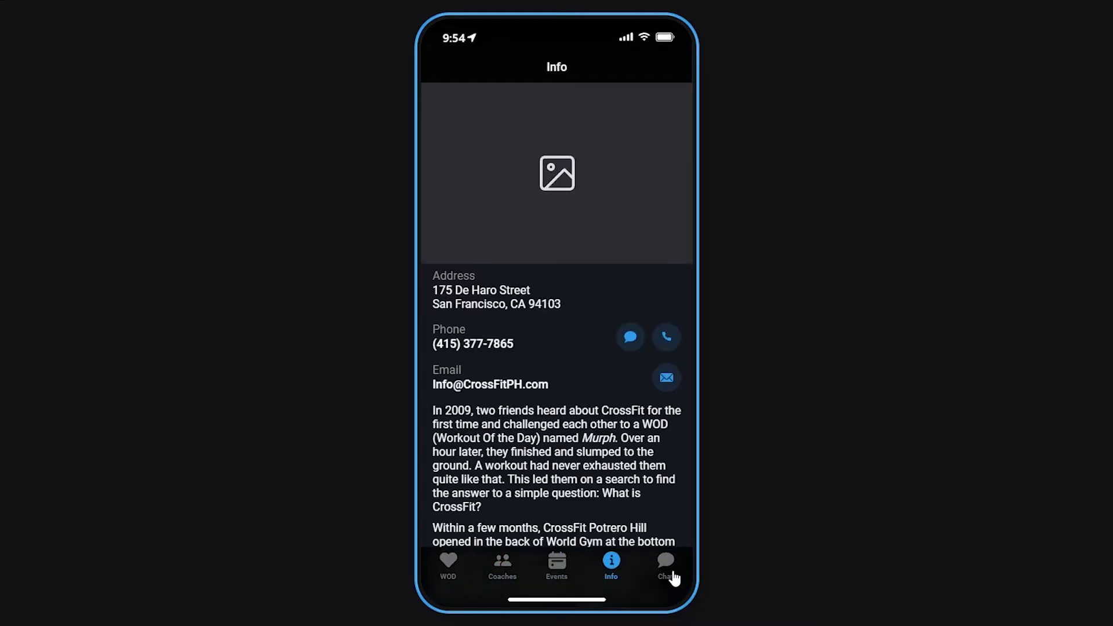
click(671, 575)
click(444, 577)
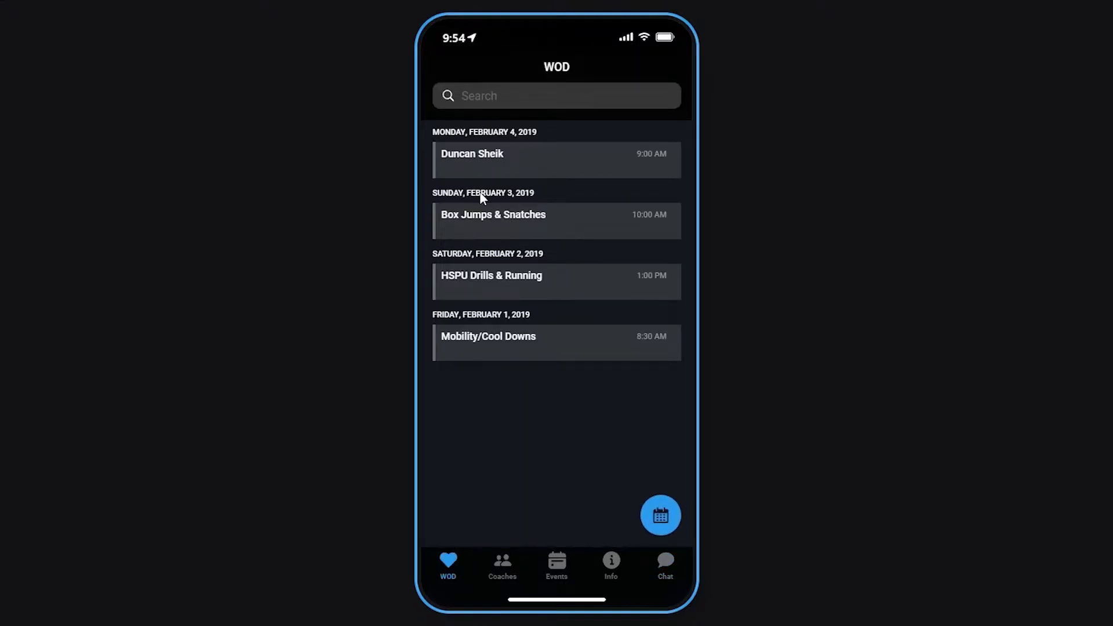
View the details of the February 4 workout and the Box Jumps & Snatches workout, returning to the WOD list
click(478, 174)
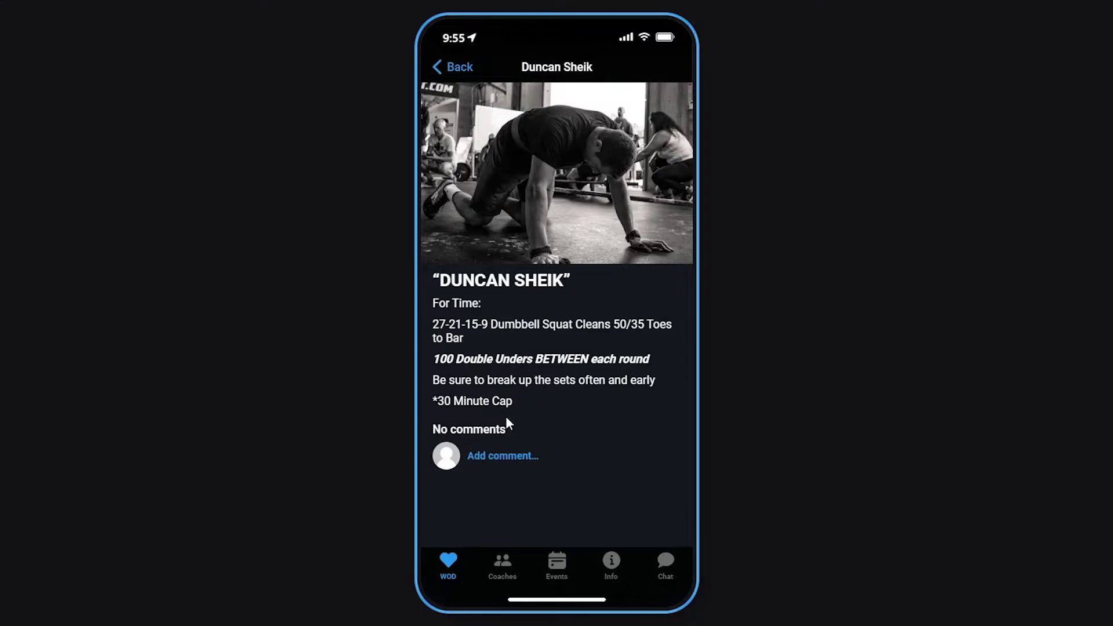
click(452, 68)
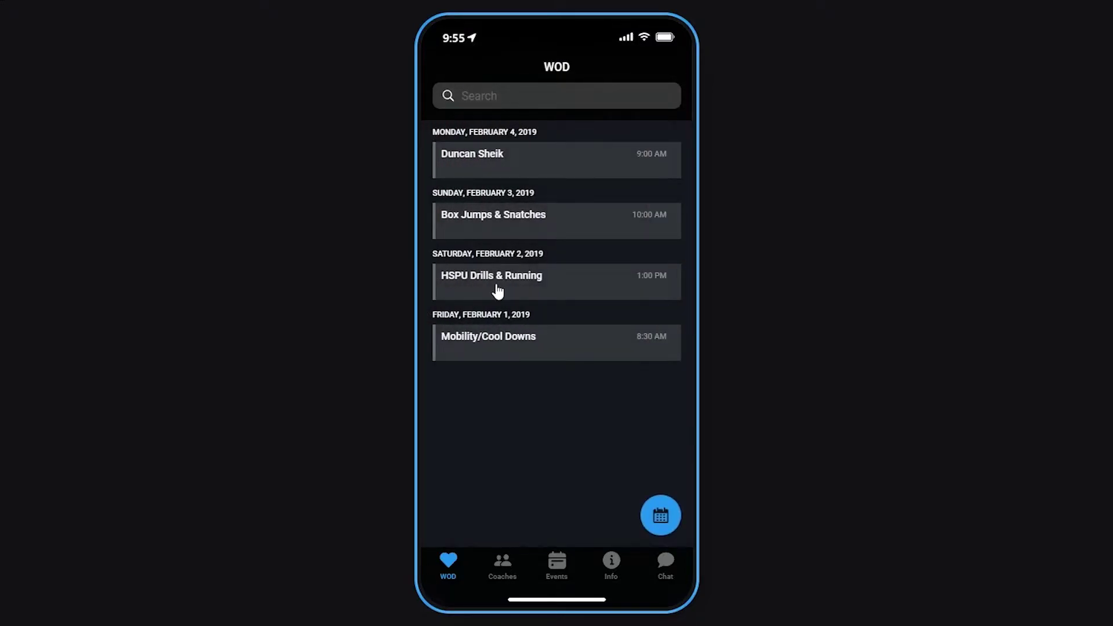
click(494, 235)
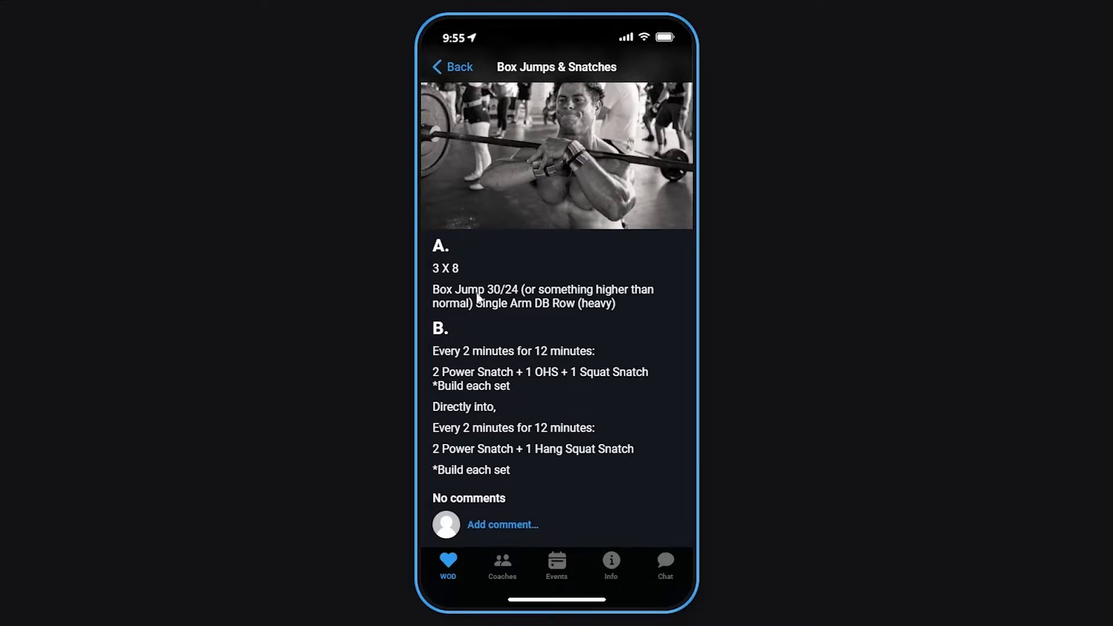
click(447, 75)
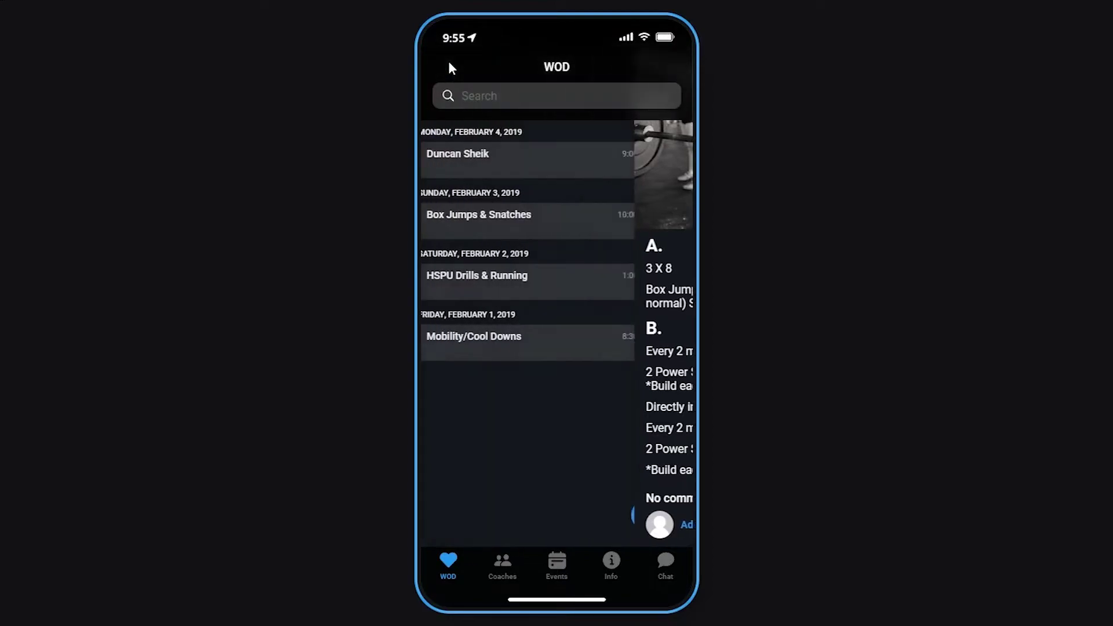
Open the head coach's profile in the Coaches section and read through the biography and interview answers
click(504, 580)
click(491, 174)
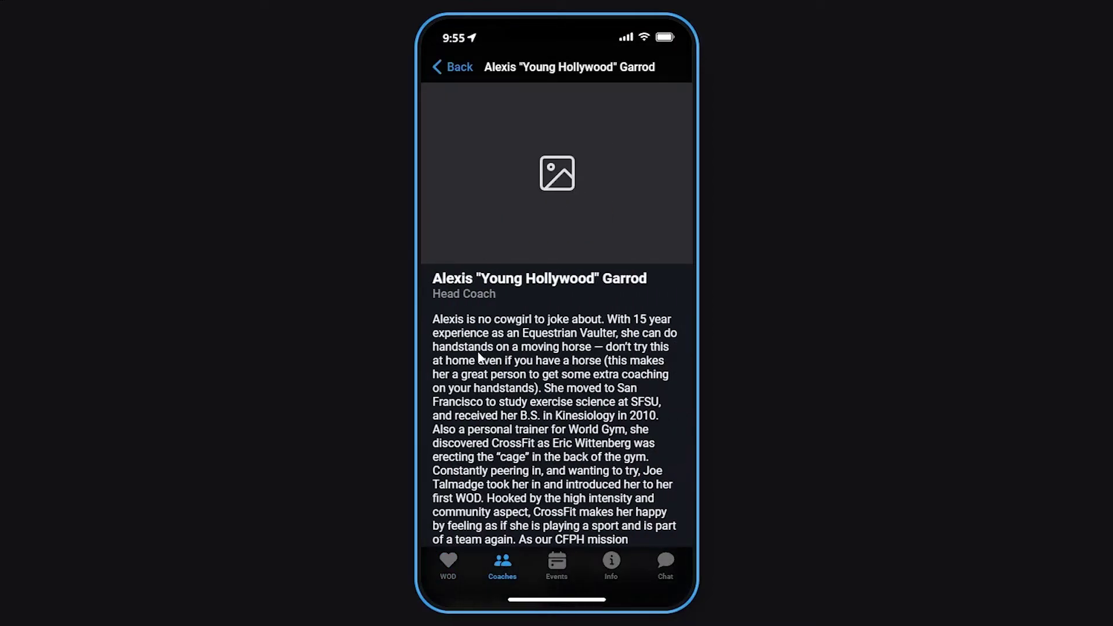
scroll(469, 339, down, 5)
scroll(469, 338, down, 3)
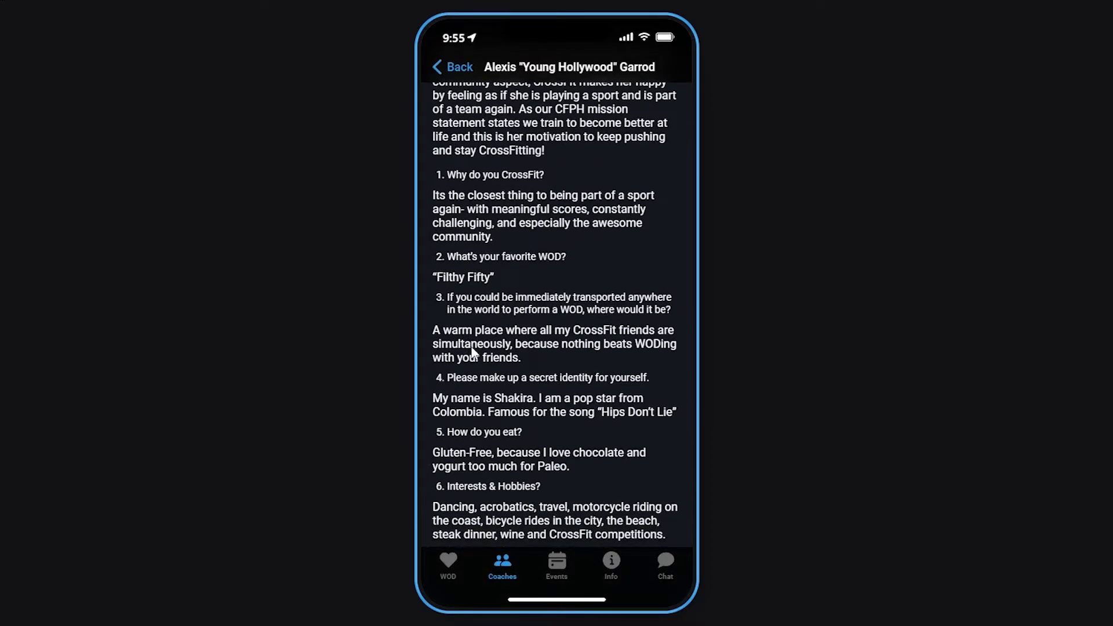
Return to the Coaches list, view the profile of the coach beside the head coach, and go back
scroll(503, 465, up, 7)
click(456, 67)
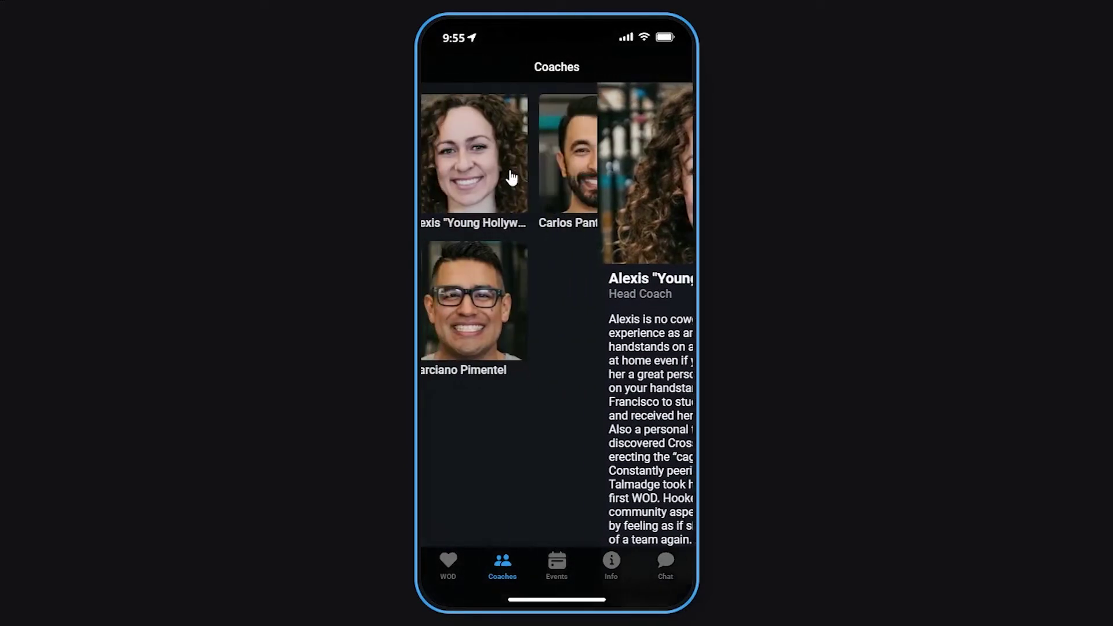
click(619, 152)
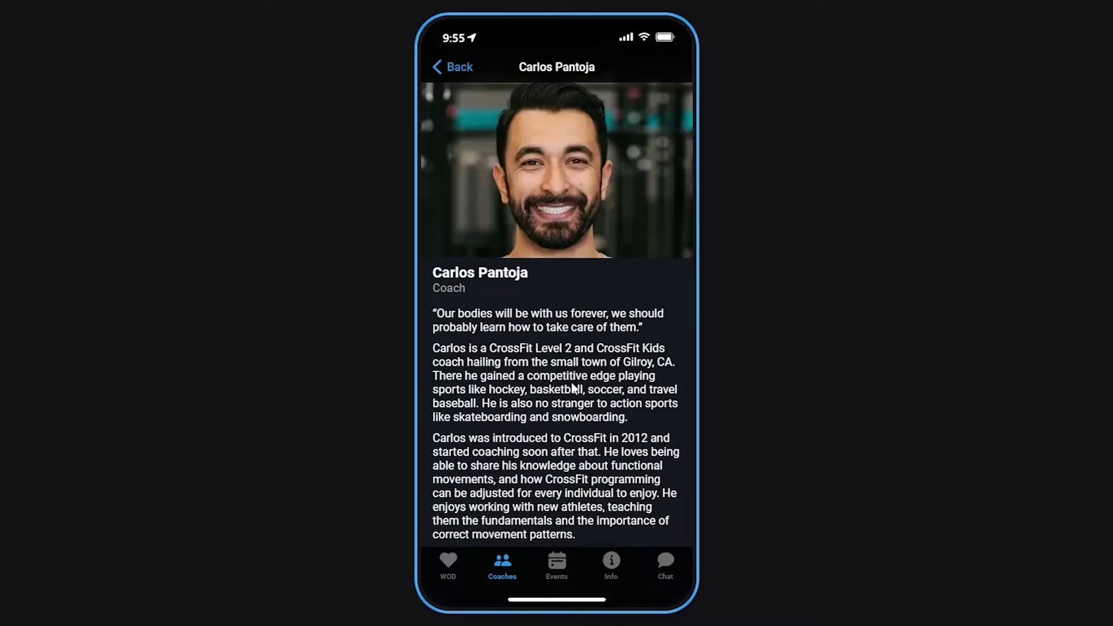
click(461, 65)
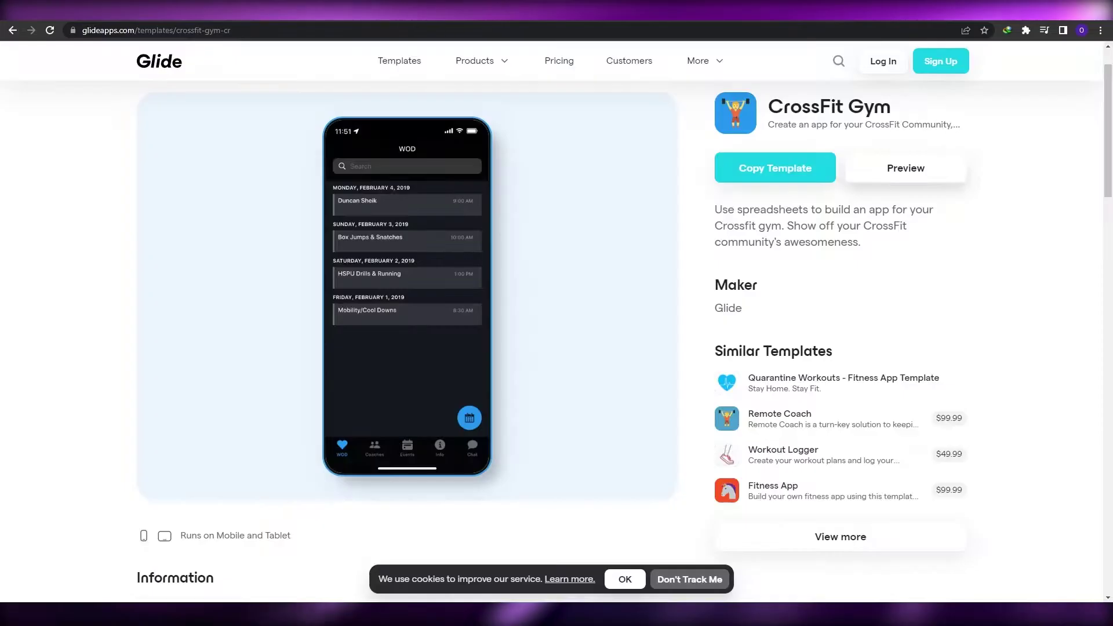
Copy the CrossFit Gym template and connect the copy to Google by signing in with a Google account
scroll(777, 241, down, 7)
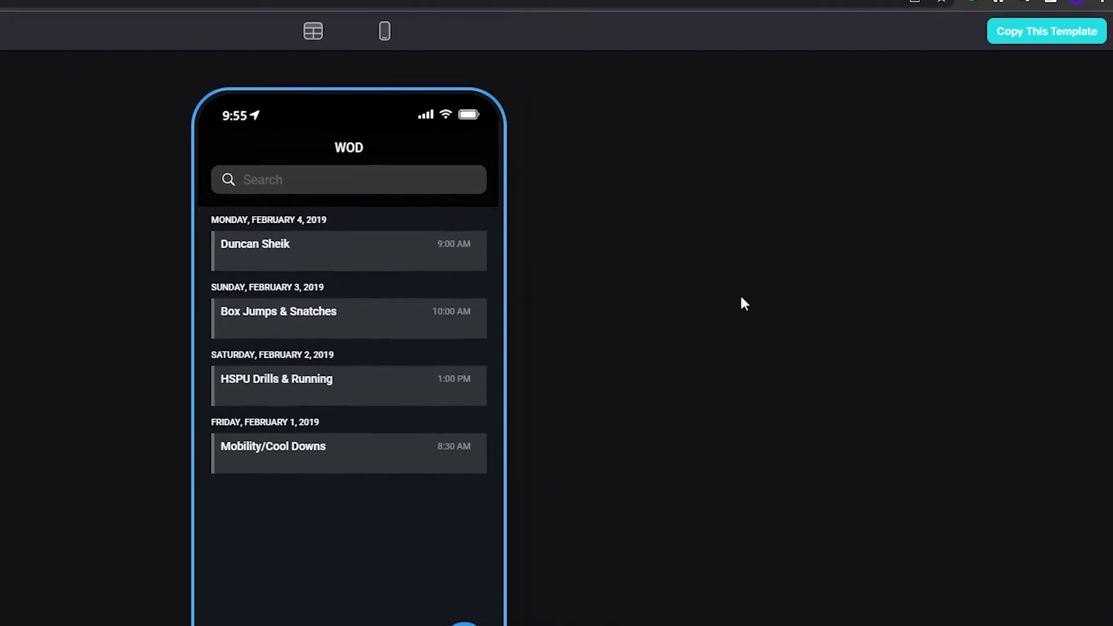
click(998, 34)
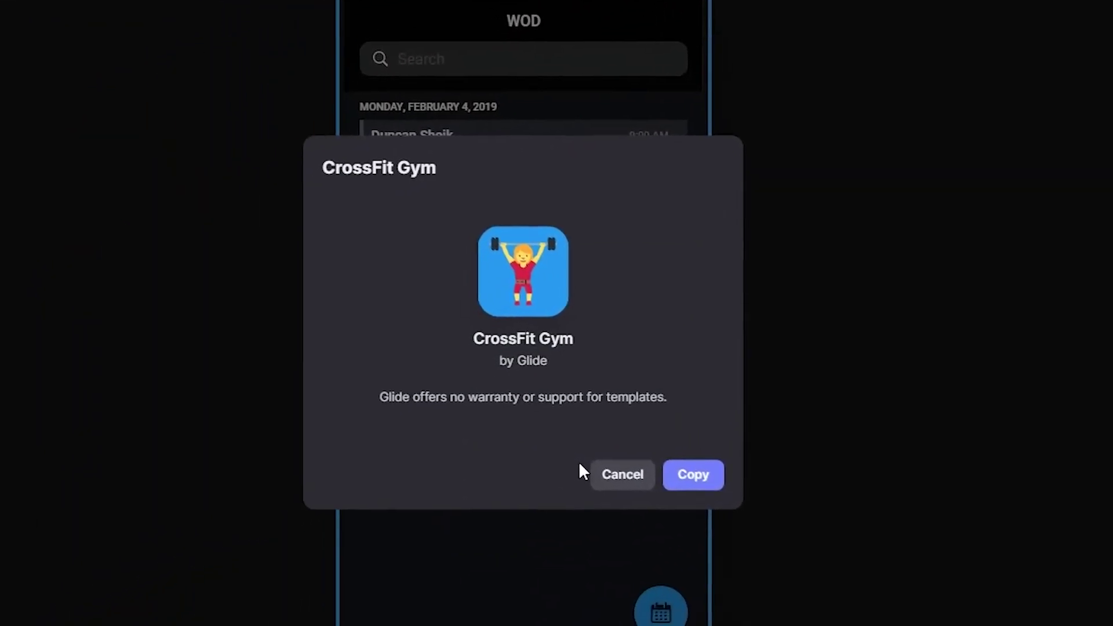
click(436, 573)
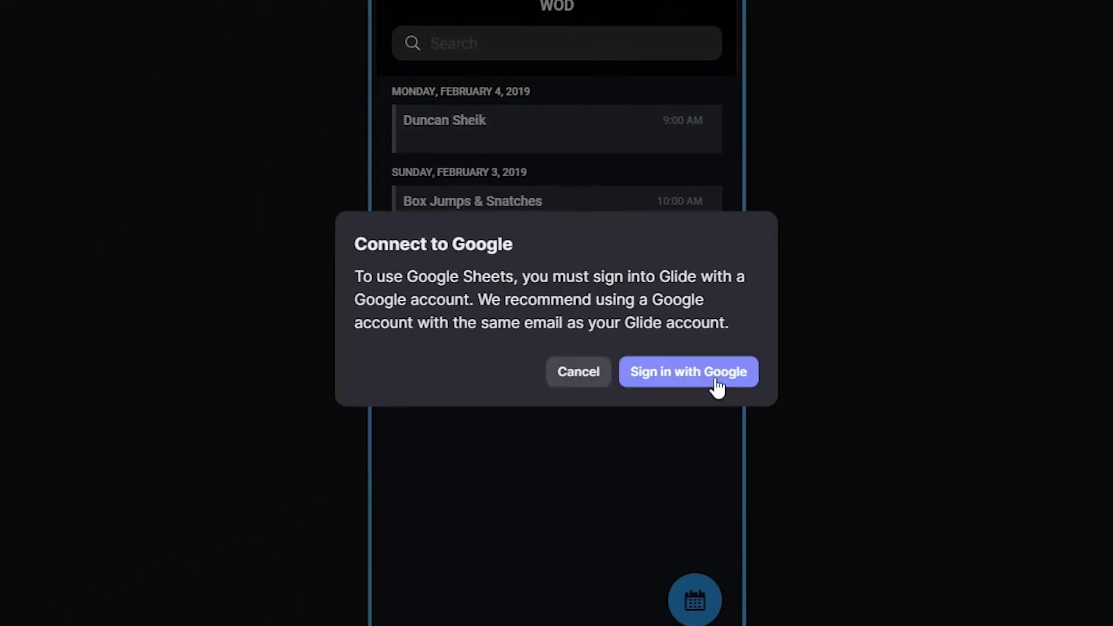
click(401, 494)
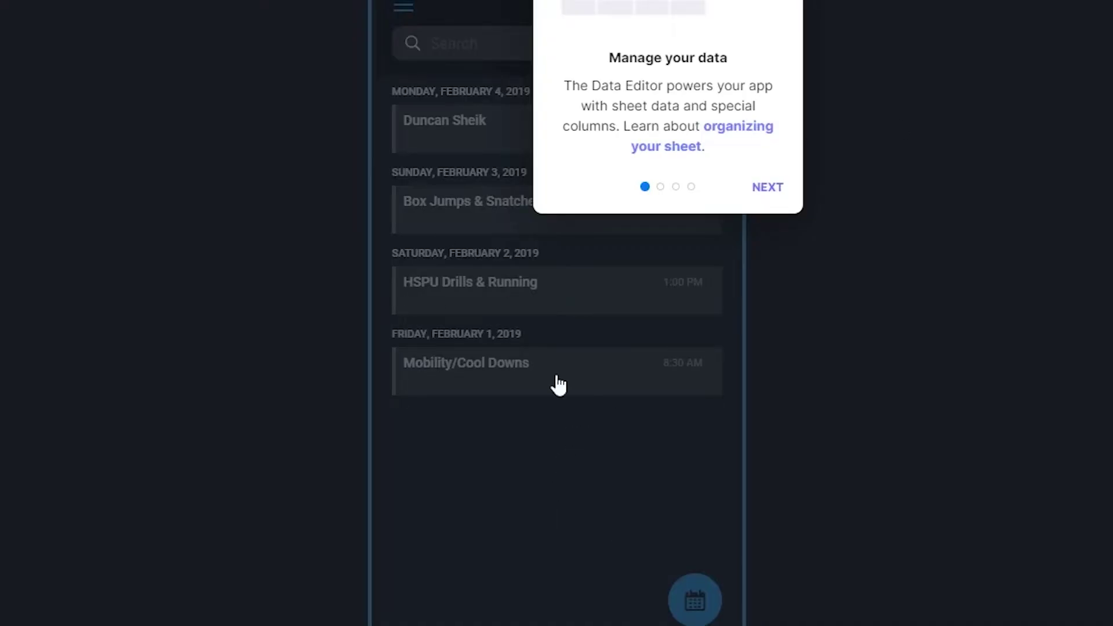
Go through the introductory tour of data, layouts and app appearance until it closes
click(768, 187)
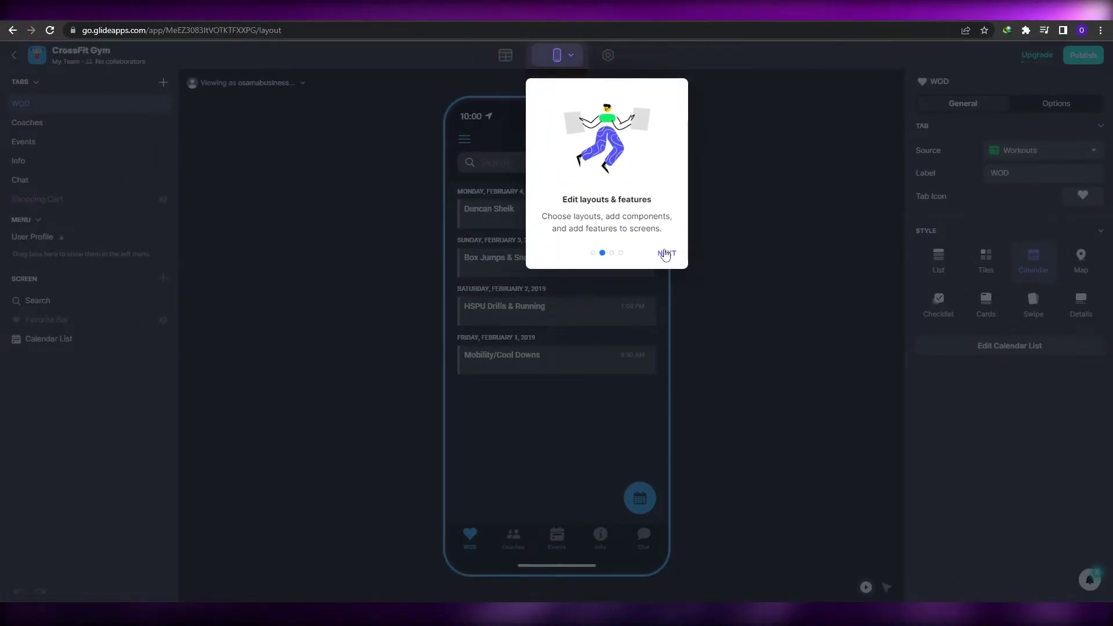
click(665, 253)
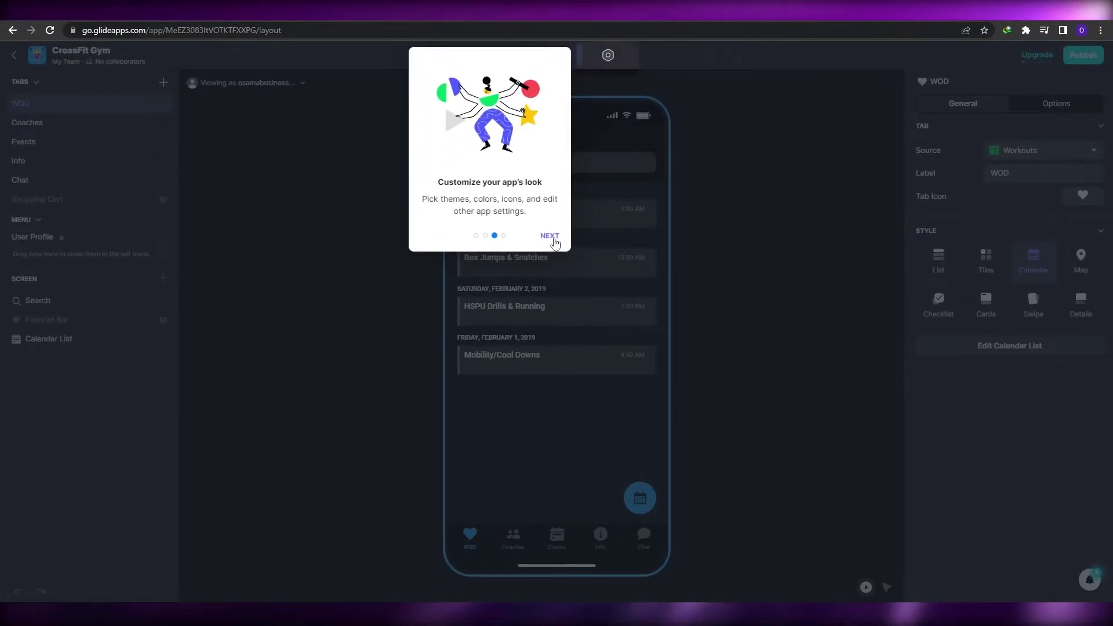
click(550, 236)
click(1030, 227)
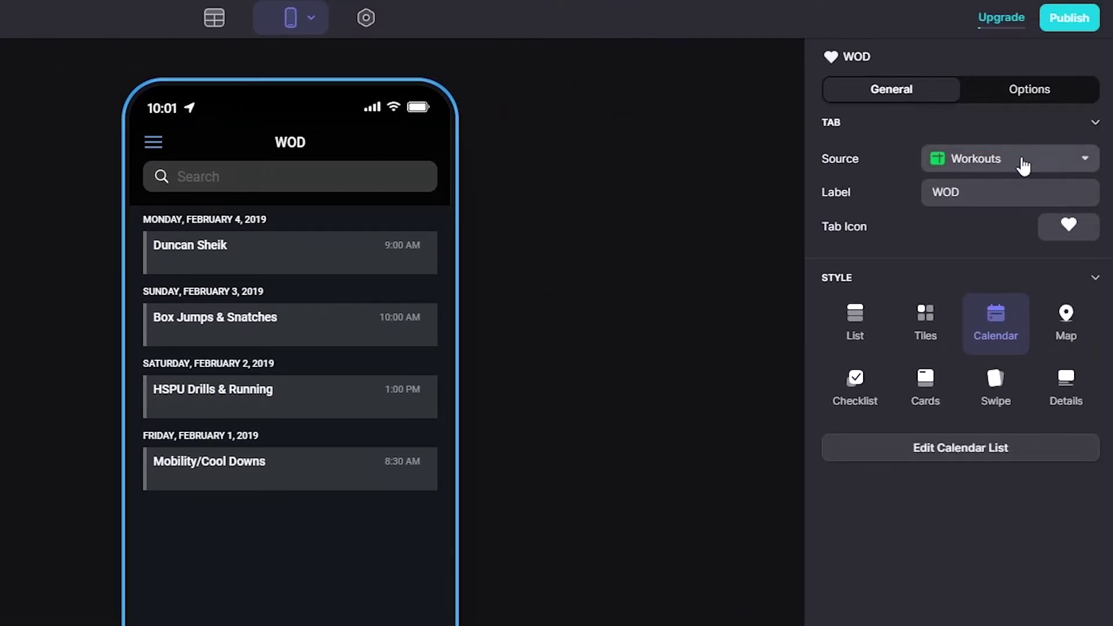
Check the WOD tab's source choices and try the List, Tiles, Map, Checklist, Cards, Swipe and Details styles
click(1085, 162)
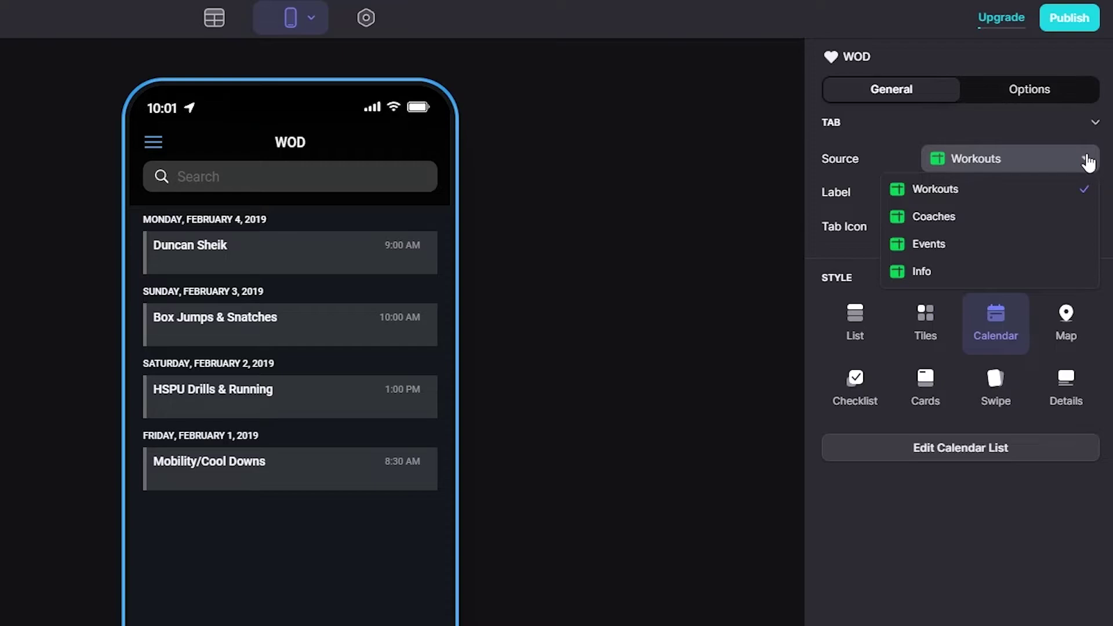
click(1087, 165)
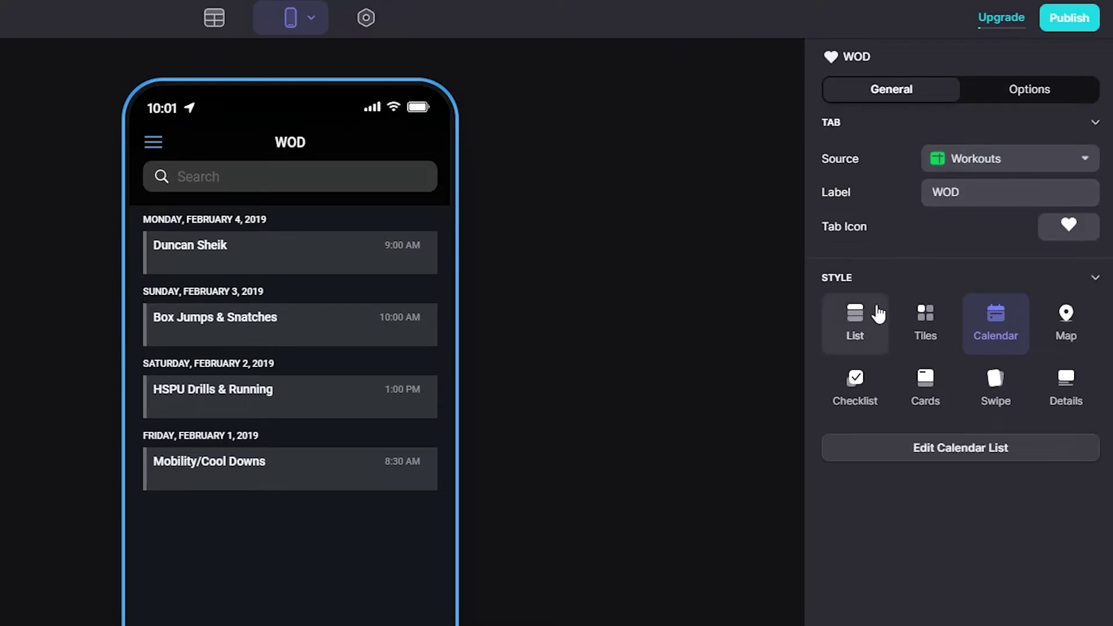
click(852, 316)
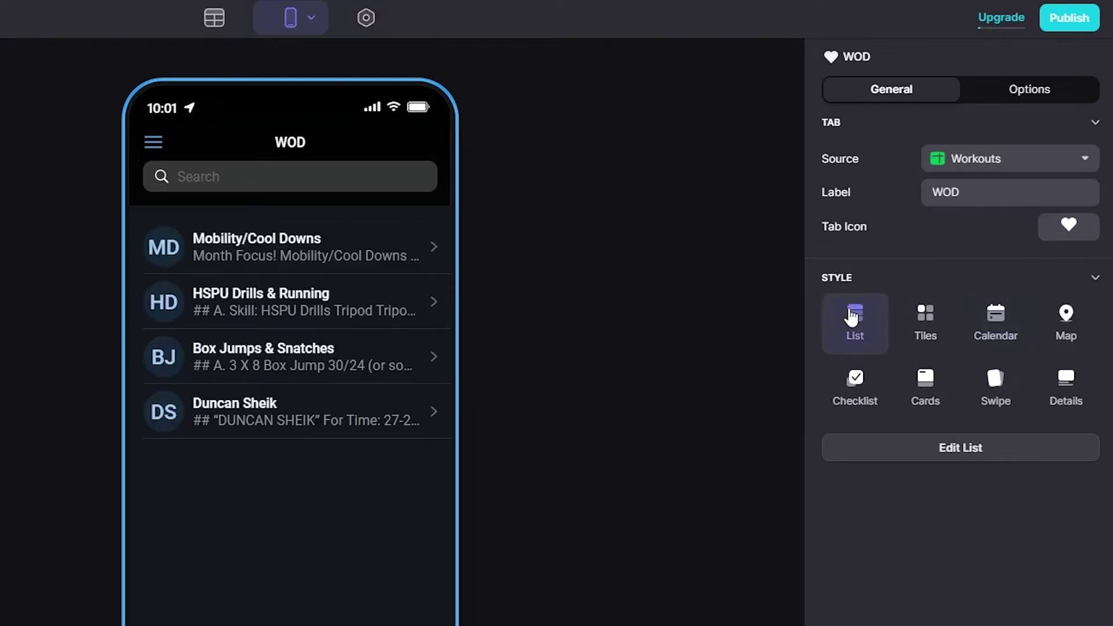
click(925, 330)
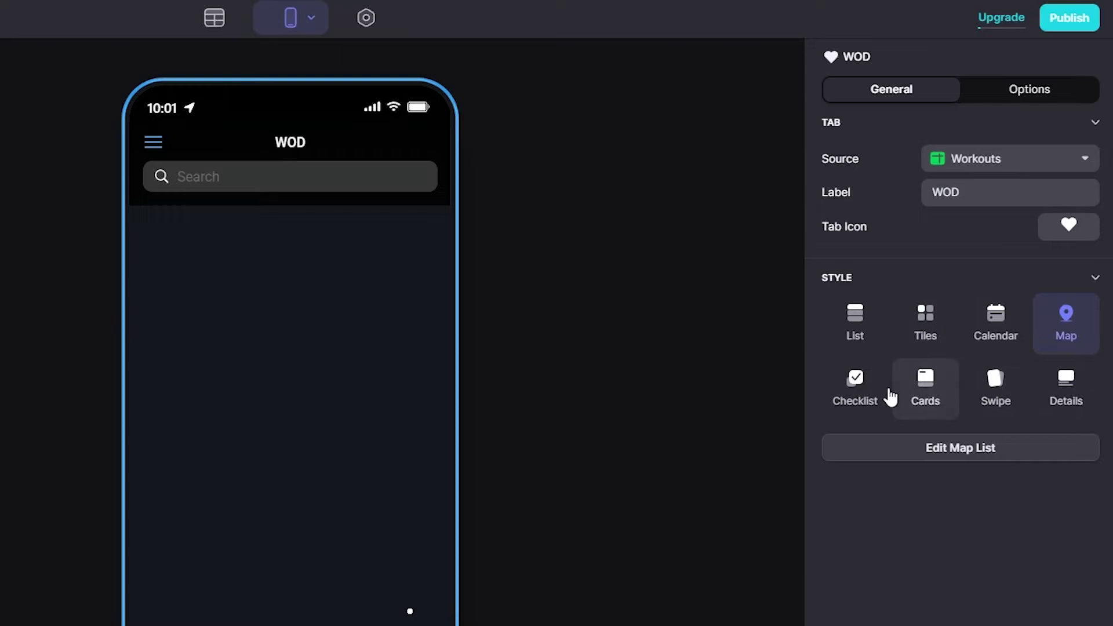
click(867, 388)
click(929, 393)
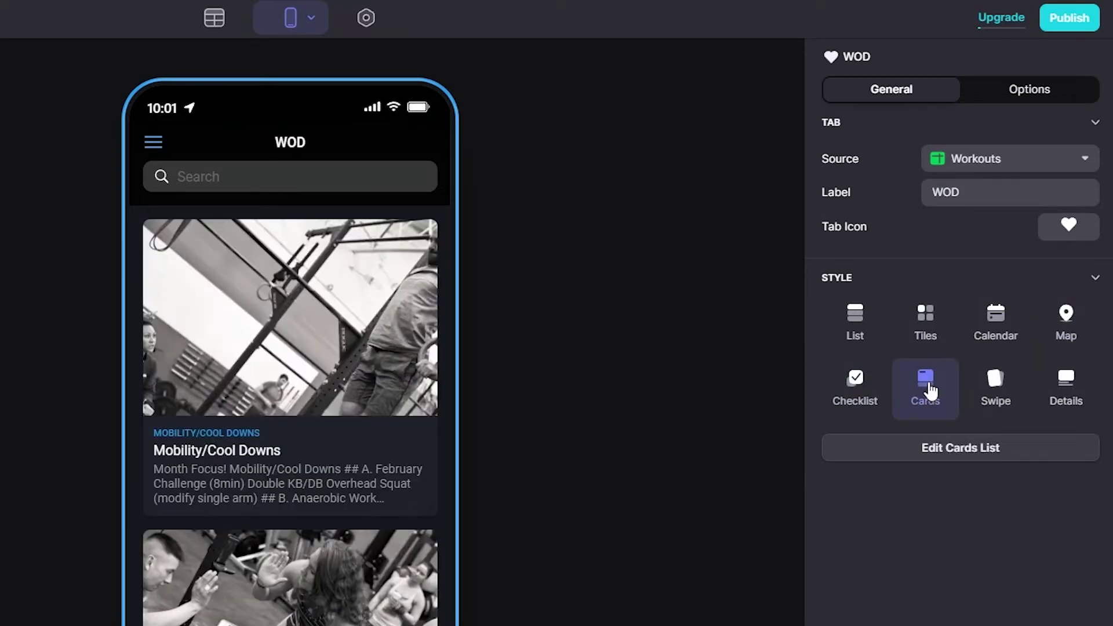
click(1000, 400)
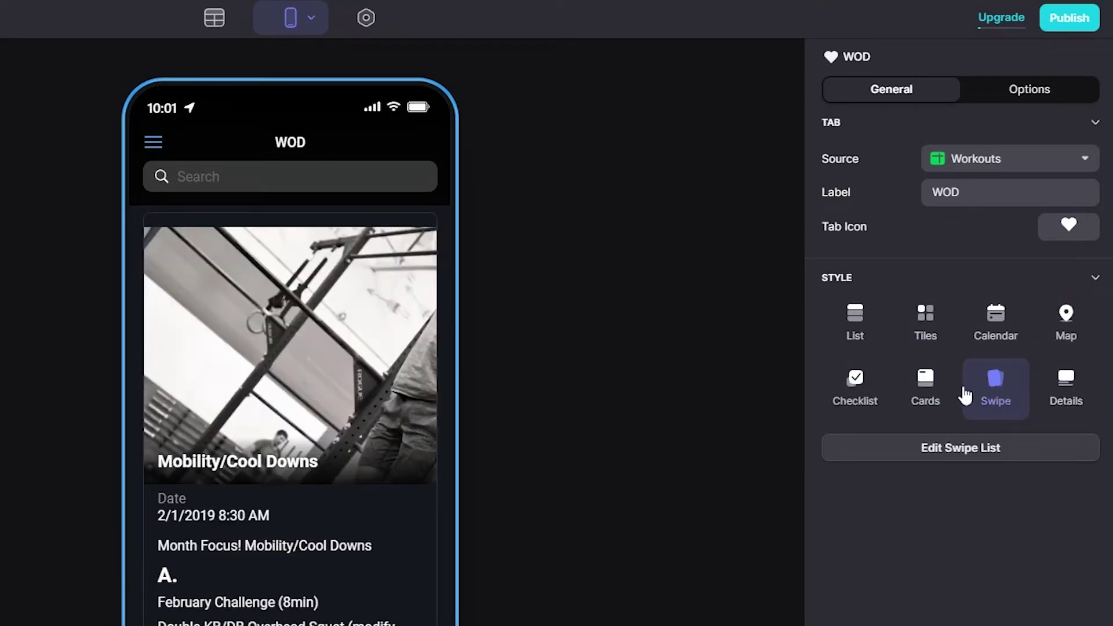
click(1069, 397)
scroll(204, 389, down, 3)
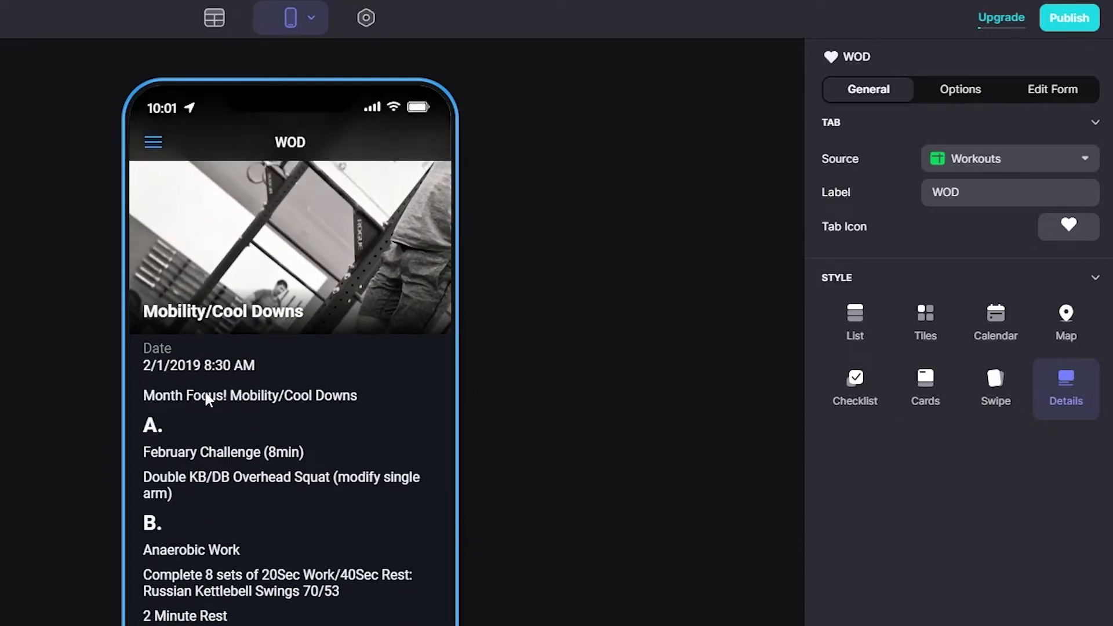
scroll(211, 394, up, 3)
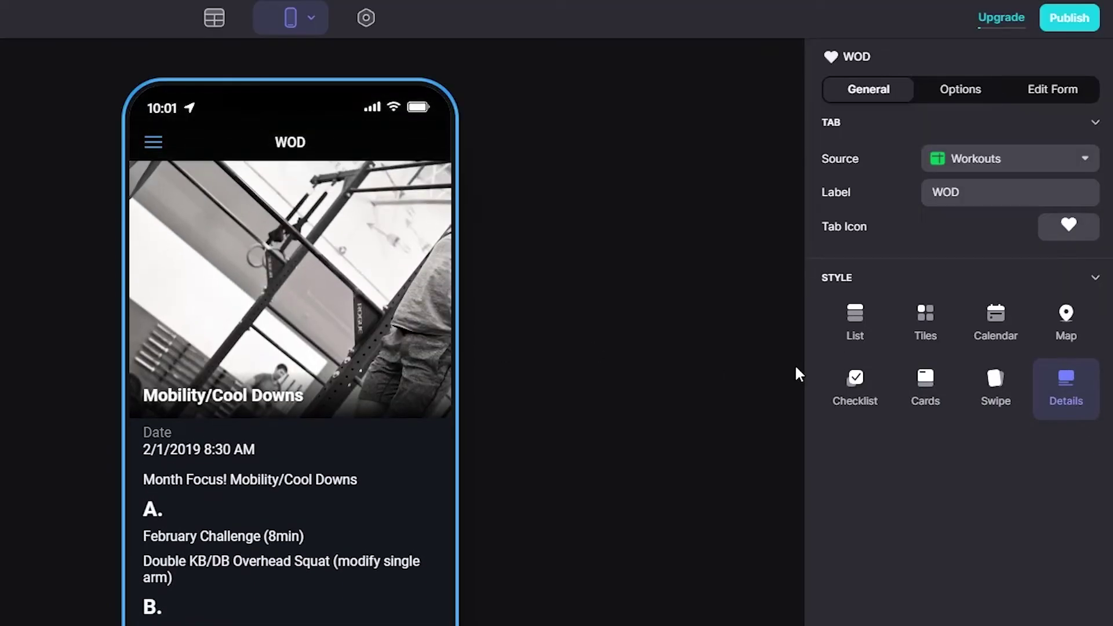
Compare the List style once more, set the WOD tab's style to Cards, and check its visibility options
click(855, 333)
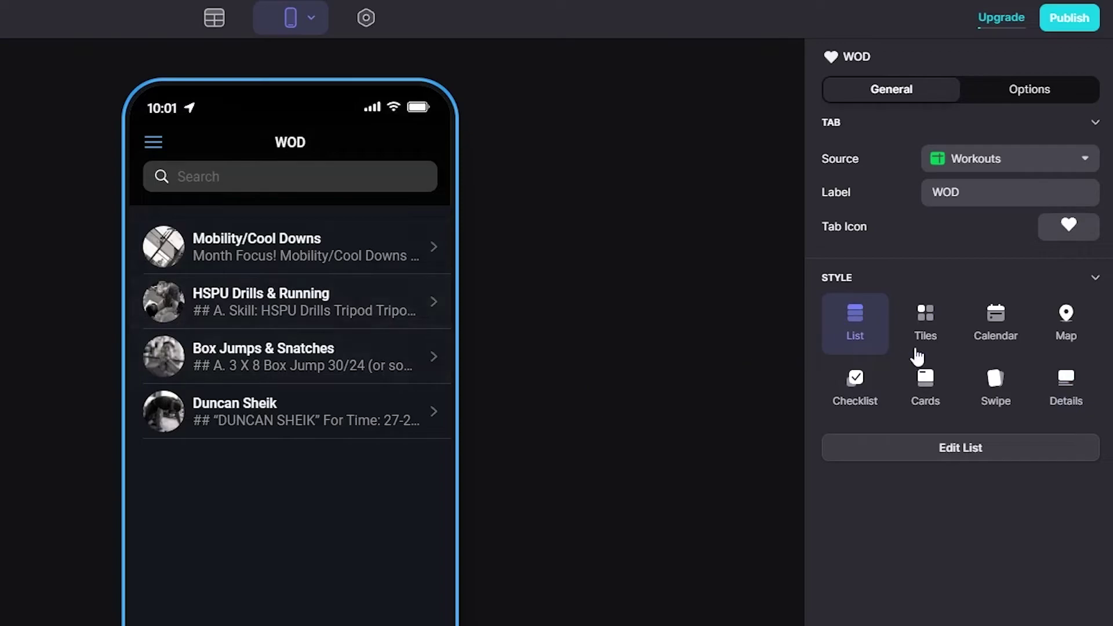
click(925, 386)
scroll(272, 377, down, 3)
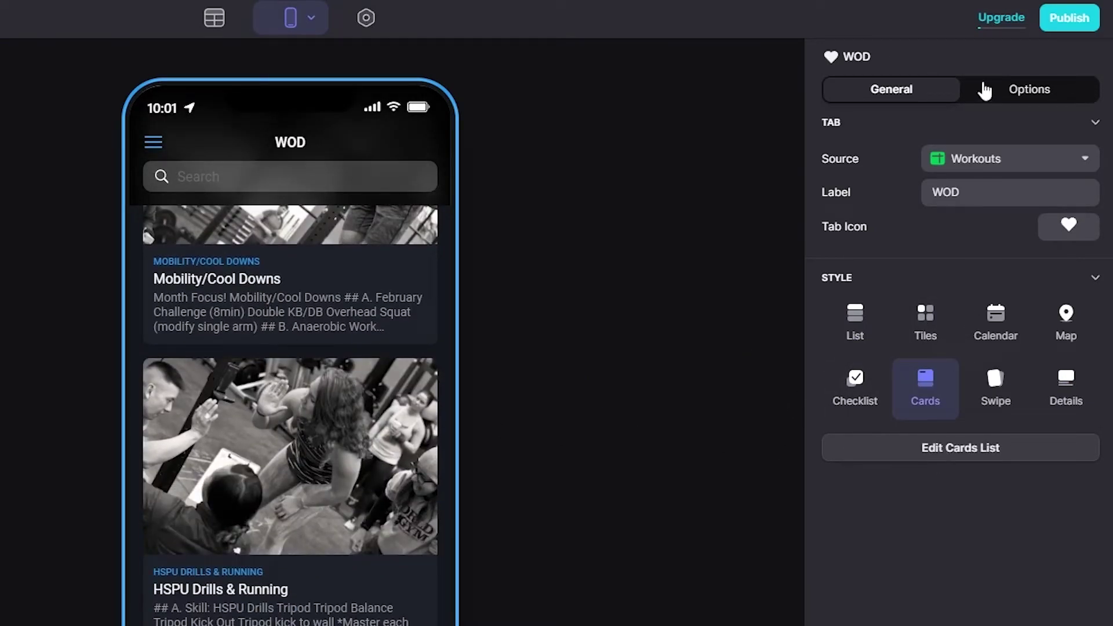
click(992, 90)
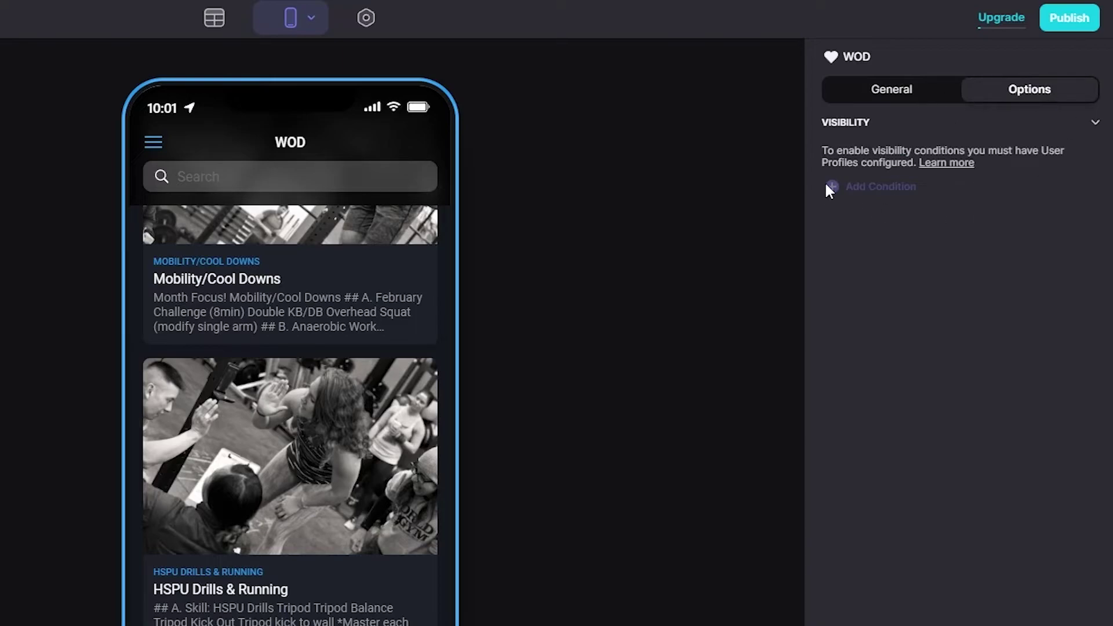
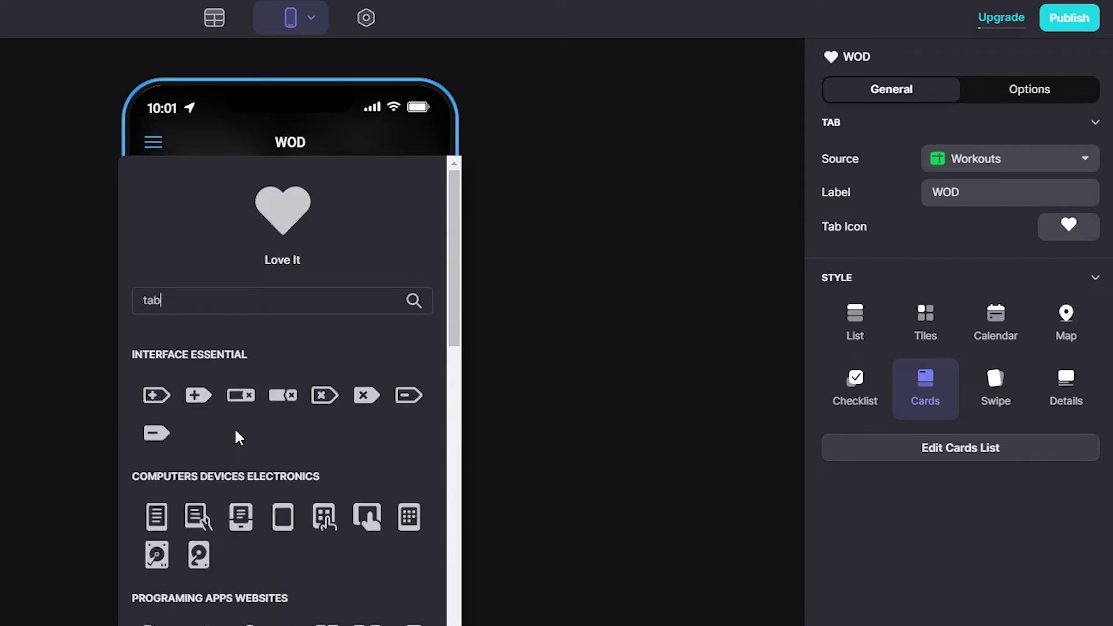
Browse the icons matching "tab", clear the search, and set the WOD tab icon to the first house icon
scroll(224, 422, down, 4)
scroll(205, 393, down, 10)
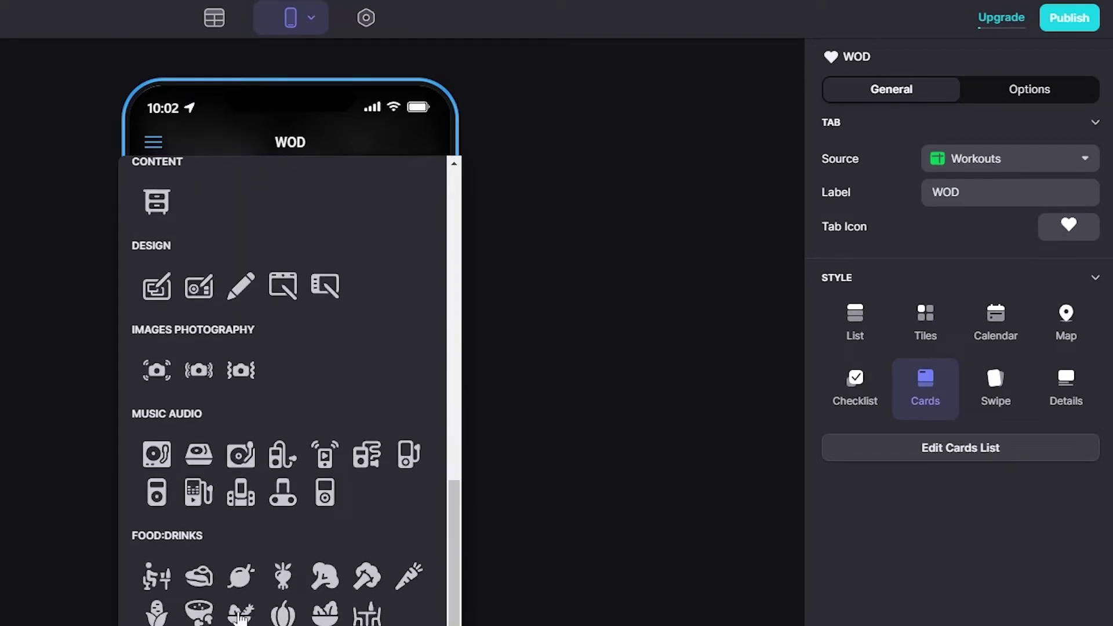
scroll(241, 618, up, 14)
key(BackSpace)
key(BackSpace)
key(BackSpace)
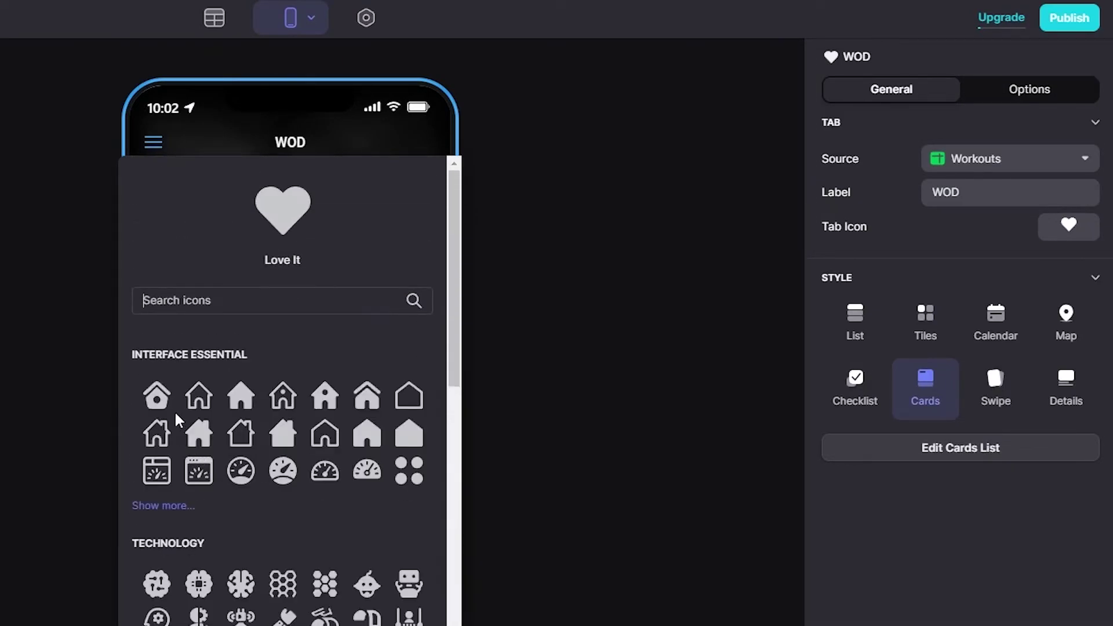
click(157, 396)
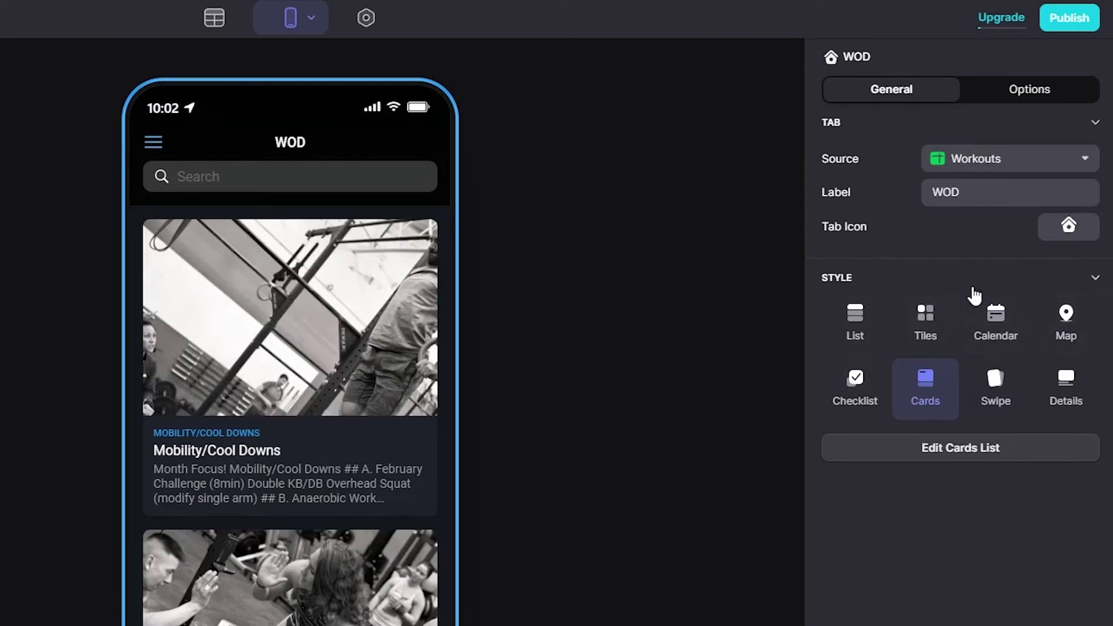
Open the WOD cards list for editing and review its content, action, design and text style settings
click(929, 449)
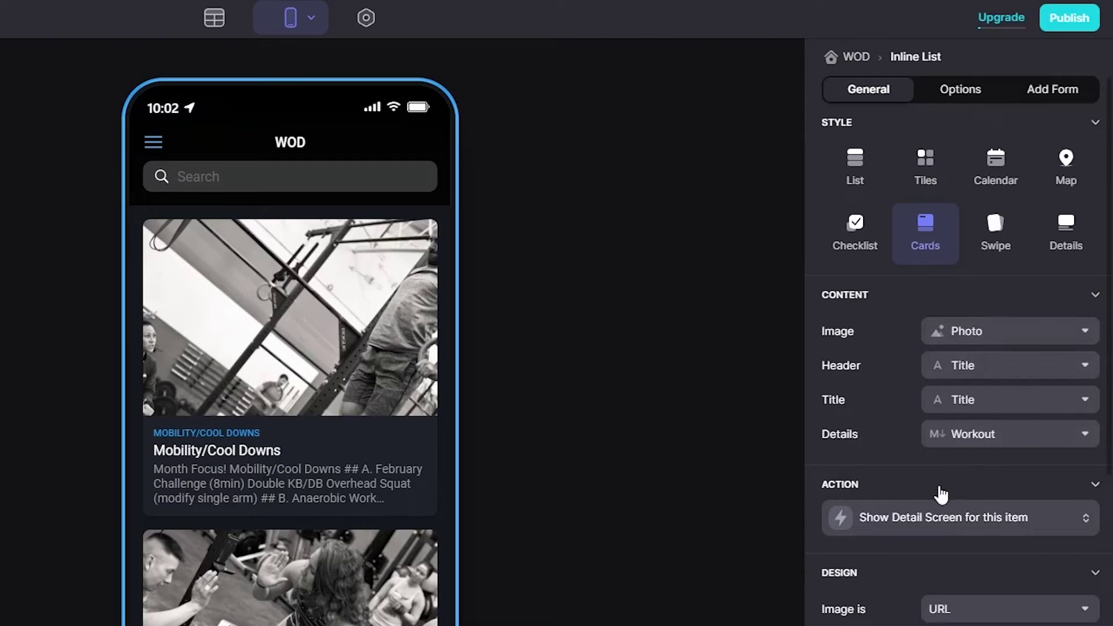
scroll(927, 452, down, 2)
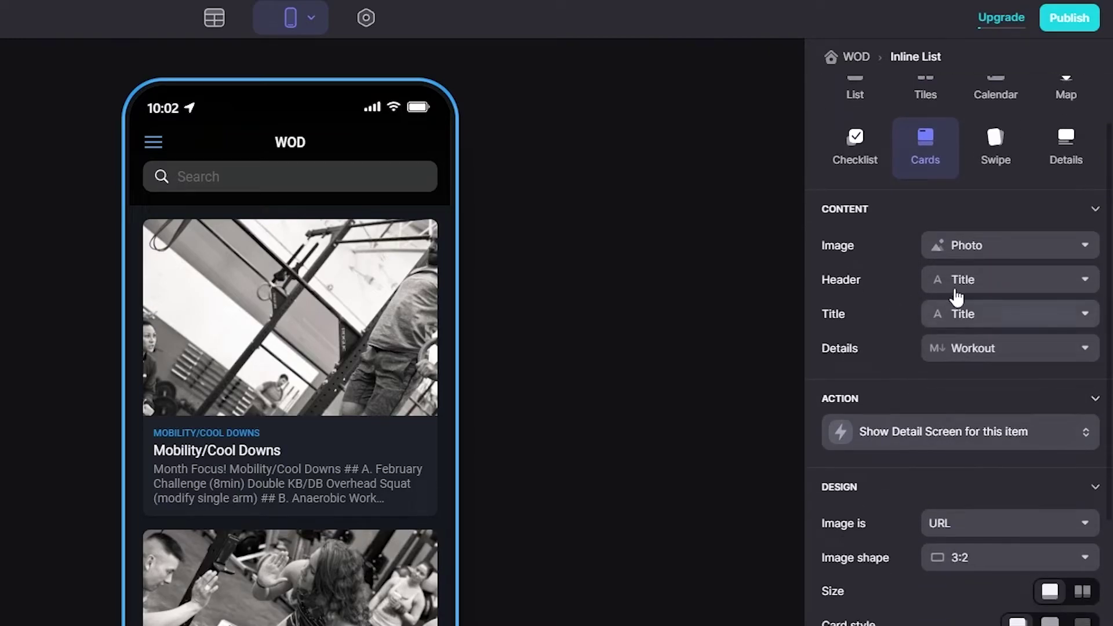
scroll(916, 418, down, 1)
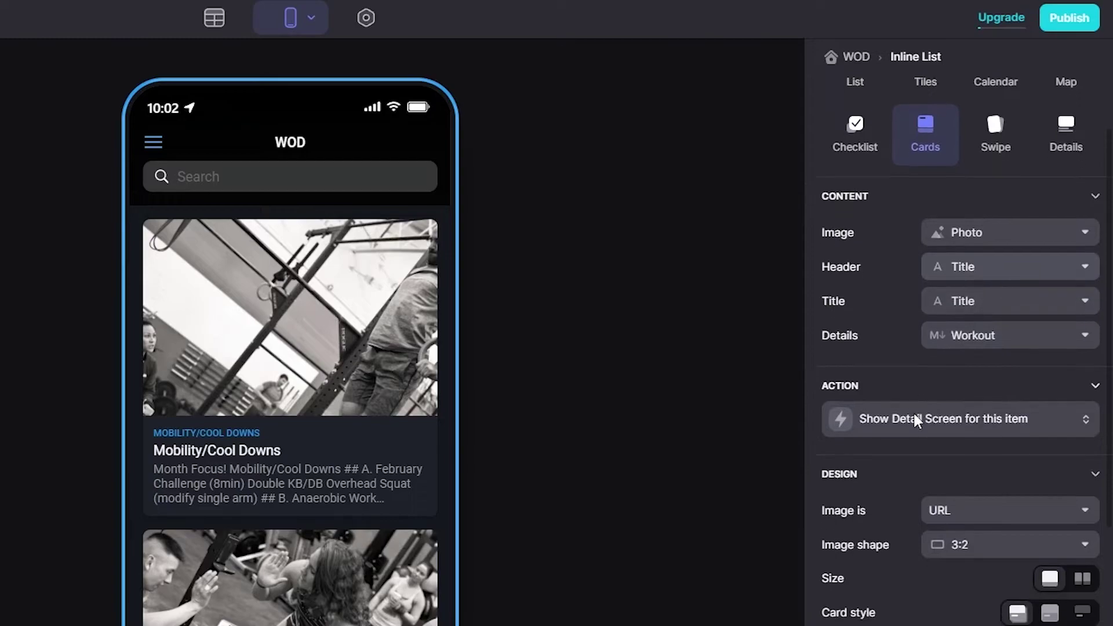
scroll(915, 421, down, 6)
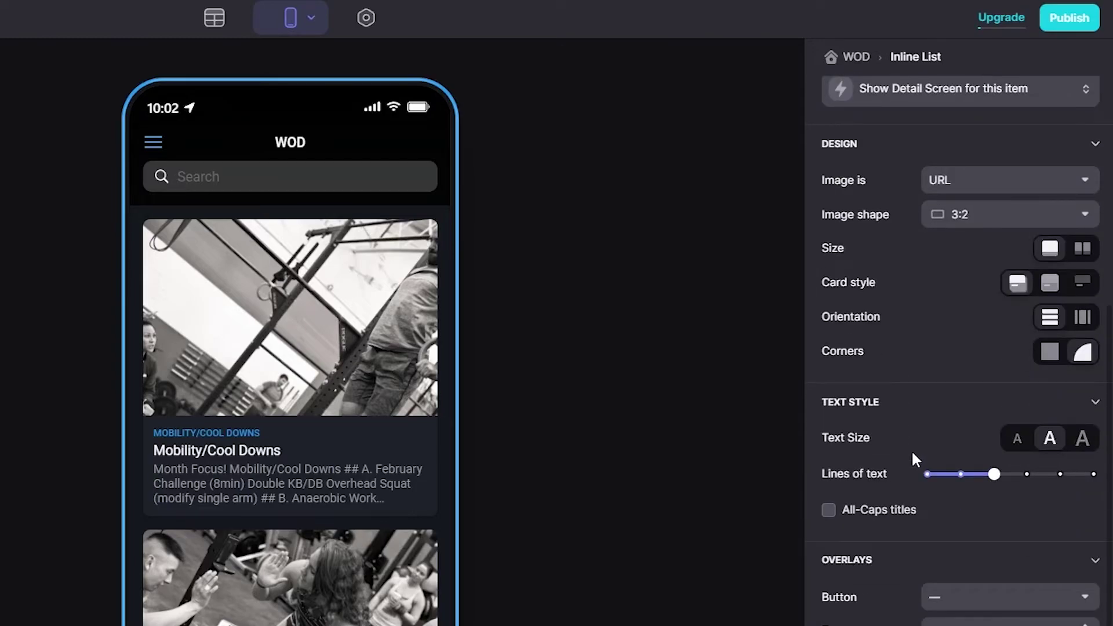
Try fewer lines of text on the cards, restore three lines, and look over the overlay settings
drag(951, 480, 859, 473)
click(958, 475)
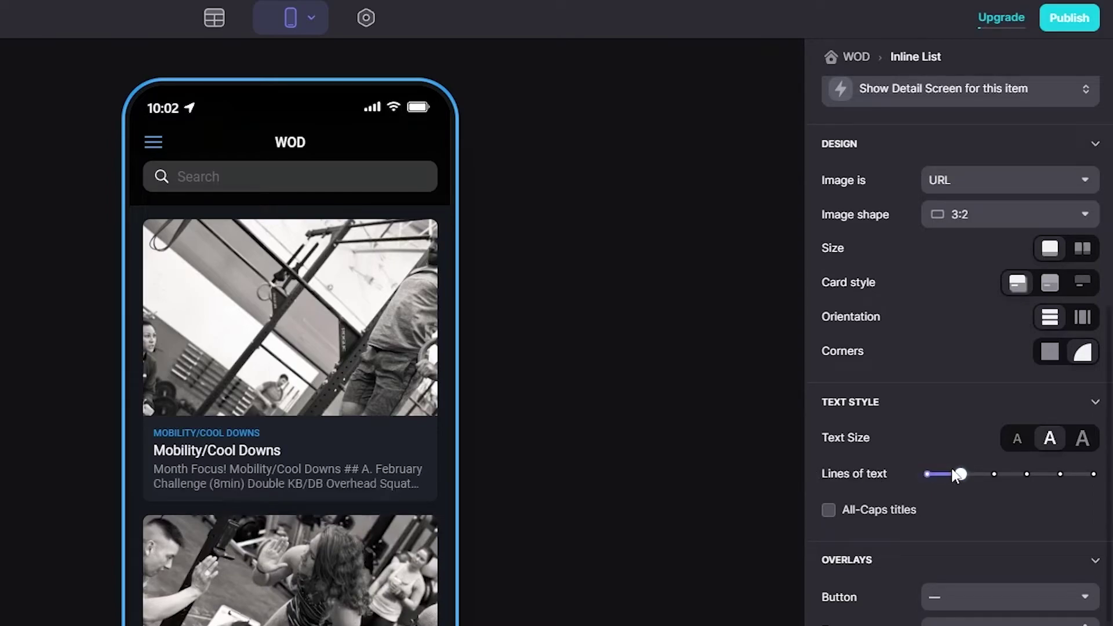
click(988, 475)
scroll(989, 470, down, 3)
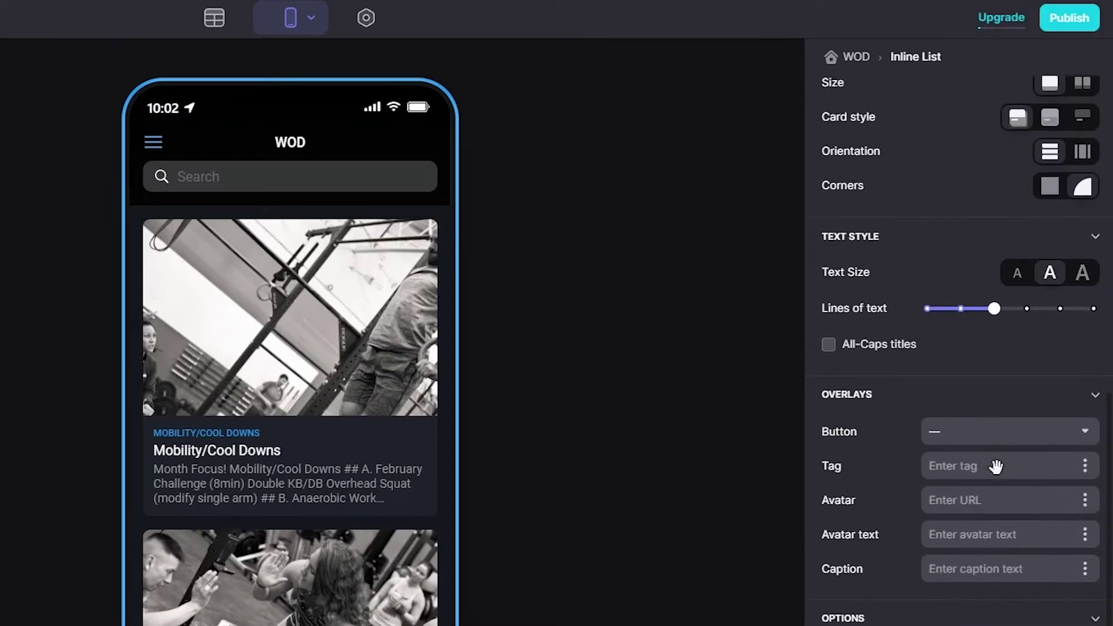
scroll(984, 377, up, 3)
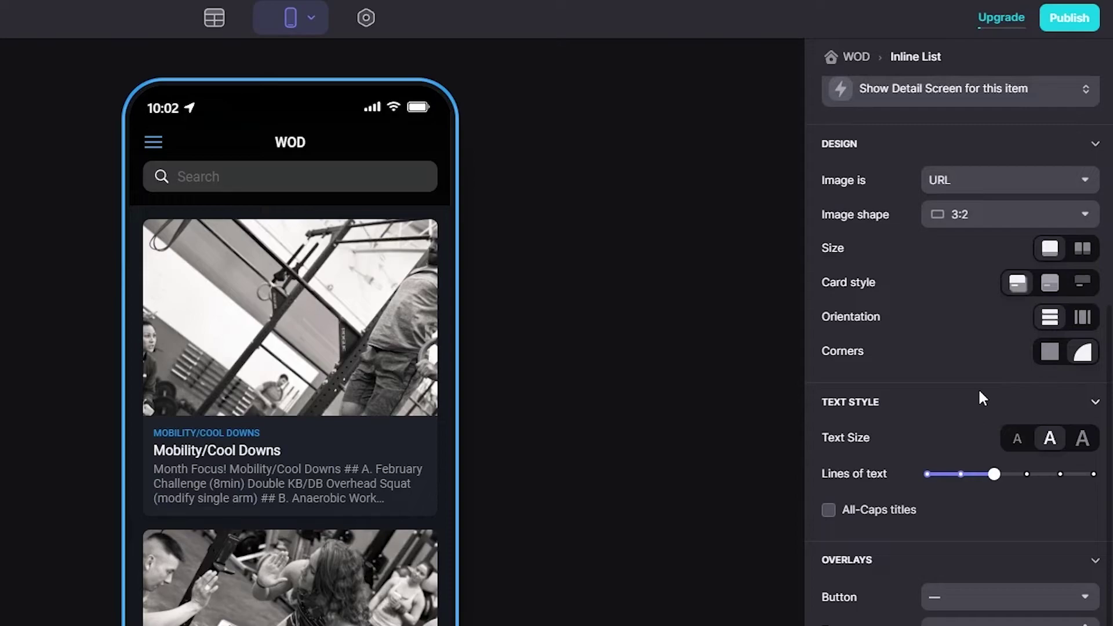
Keep URL as the cards' image source and switch the card size to the two-column layout
scroll(981, 398, up, 3)
click(975, 354)
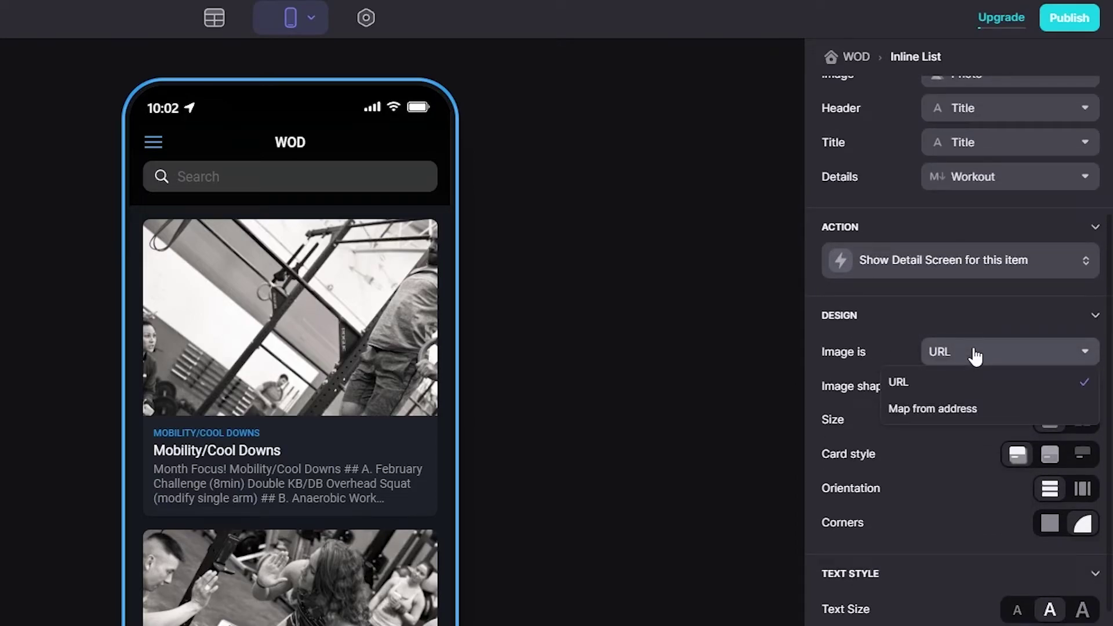
click(992, 383)
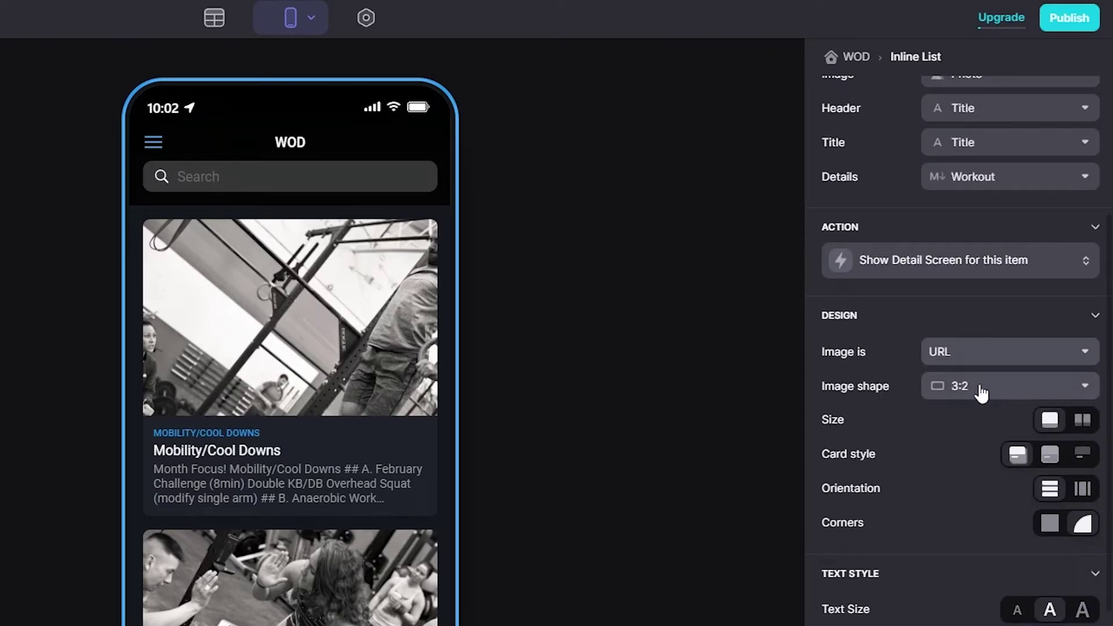
click(1081, 420)
click(1049, 419)
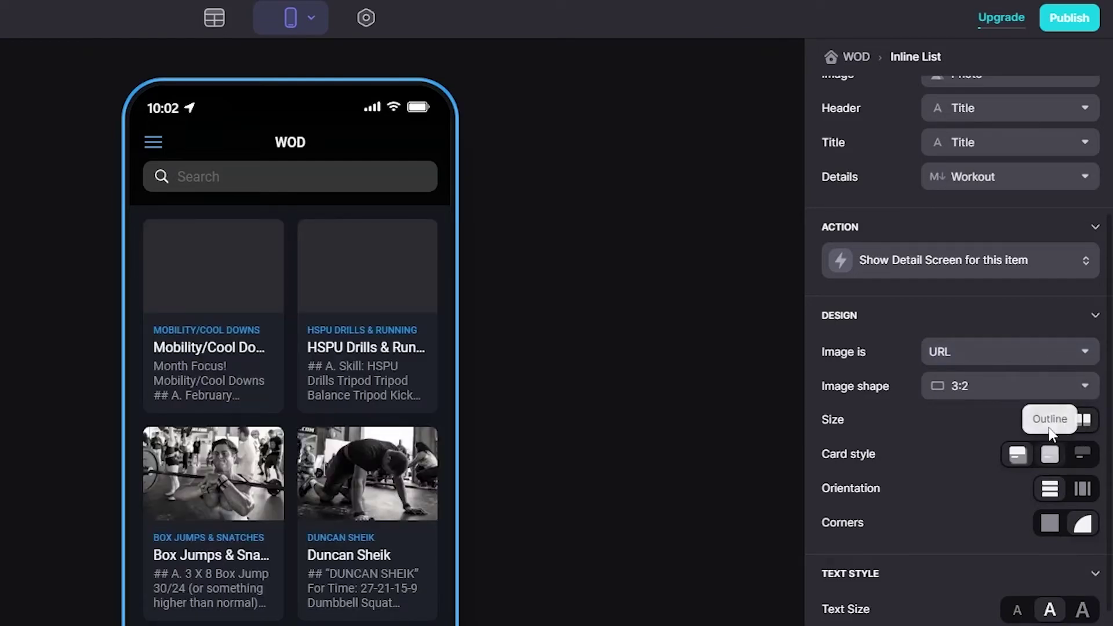
Return the WOD cards to the single-column size, compare the card styles, and set the style to Outline
click(1053, 458)
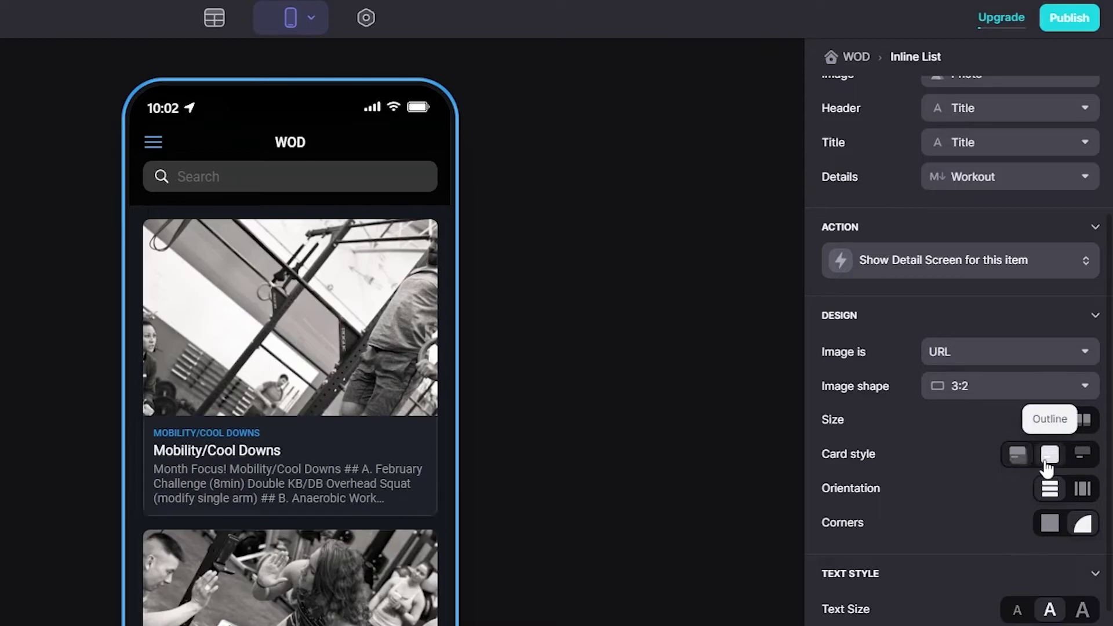
click(1080, 459)
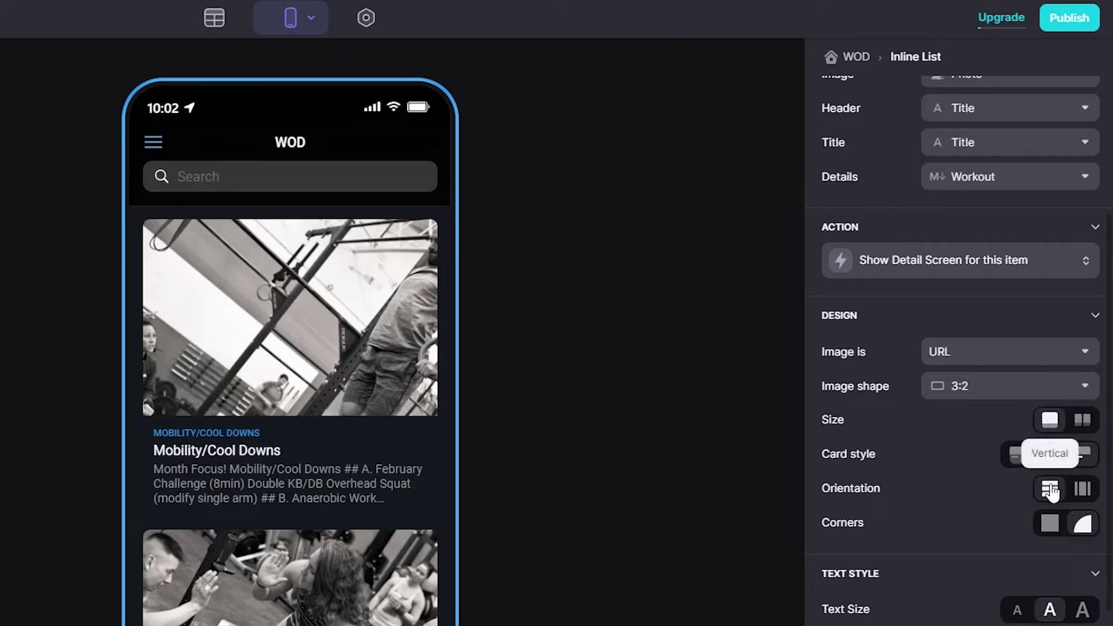
click(1049, 455)
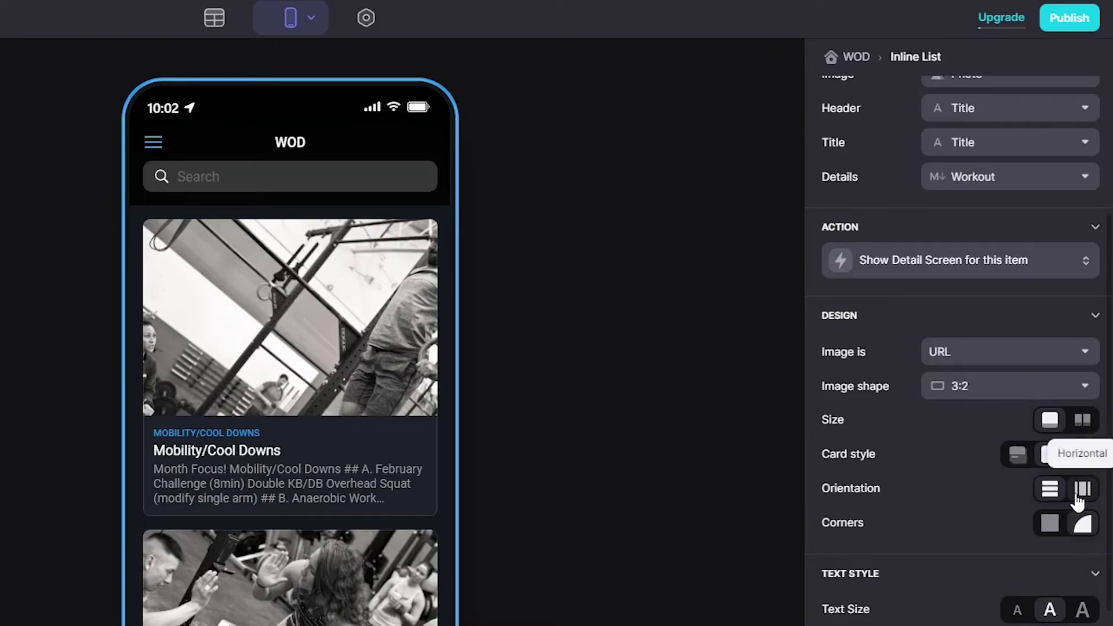
Try the horizontal card orientation, restore the vertical one, and keep the corners round
click(1079, 491)
click(1057, 492)
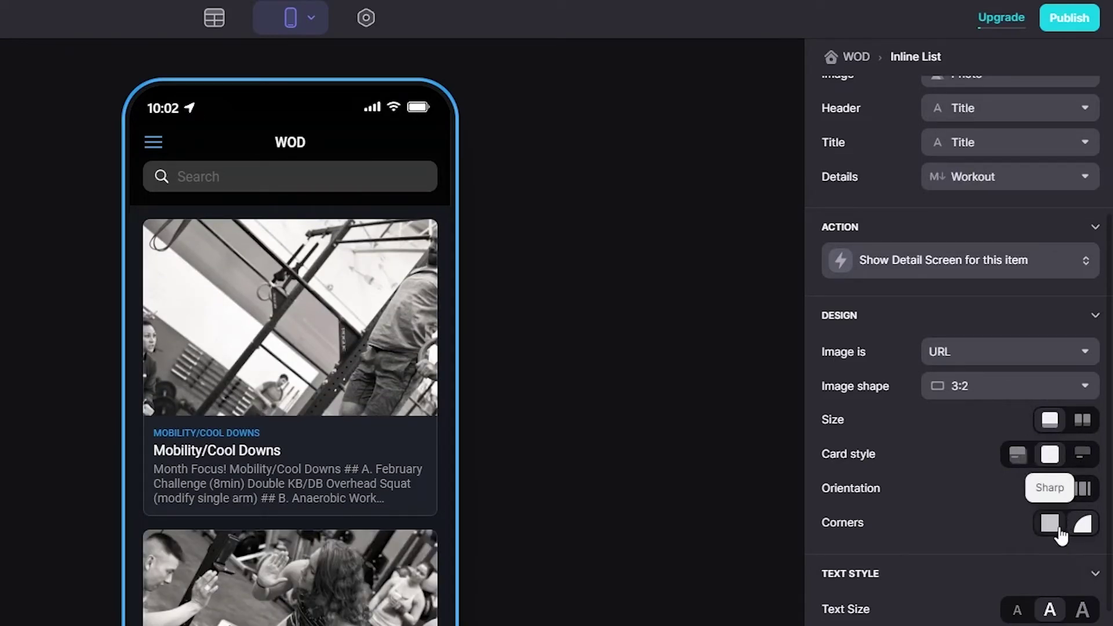
click(1079, 531)
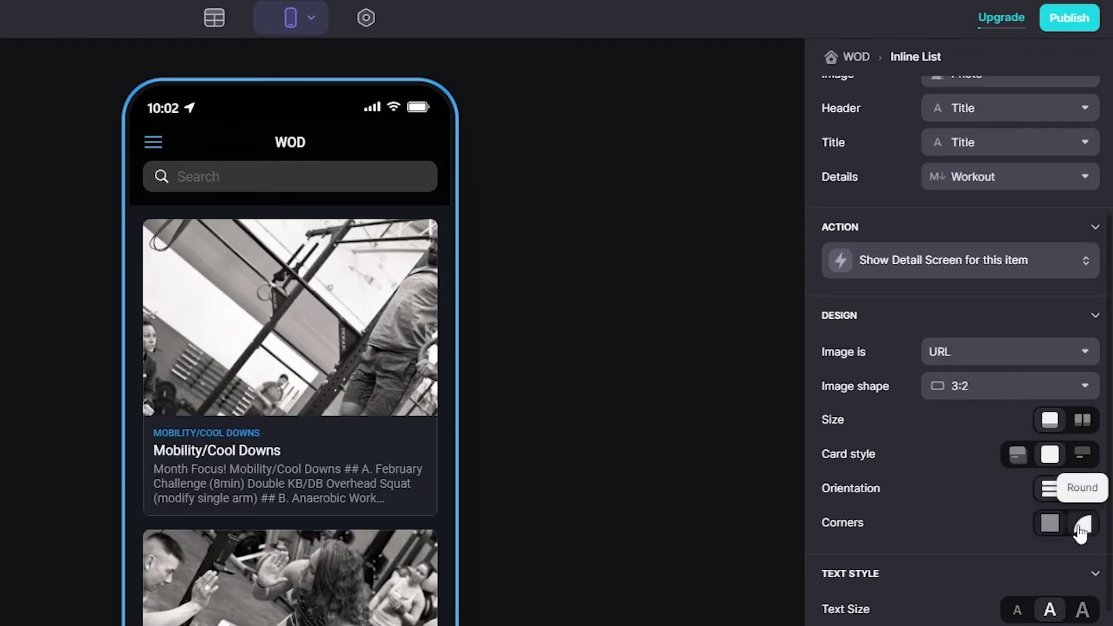
Look over the cards' text style and overlay settings and enable "See all" for more than 3 items
scroll(1032, 591, down, 2)
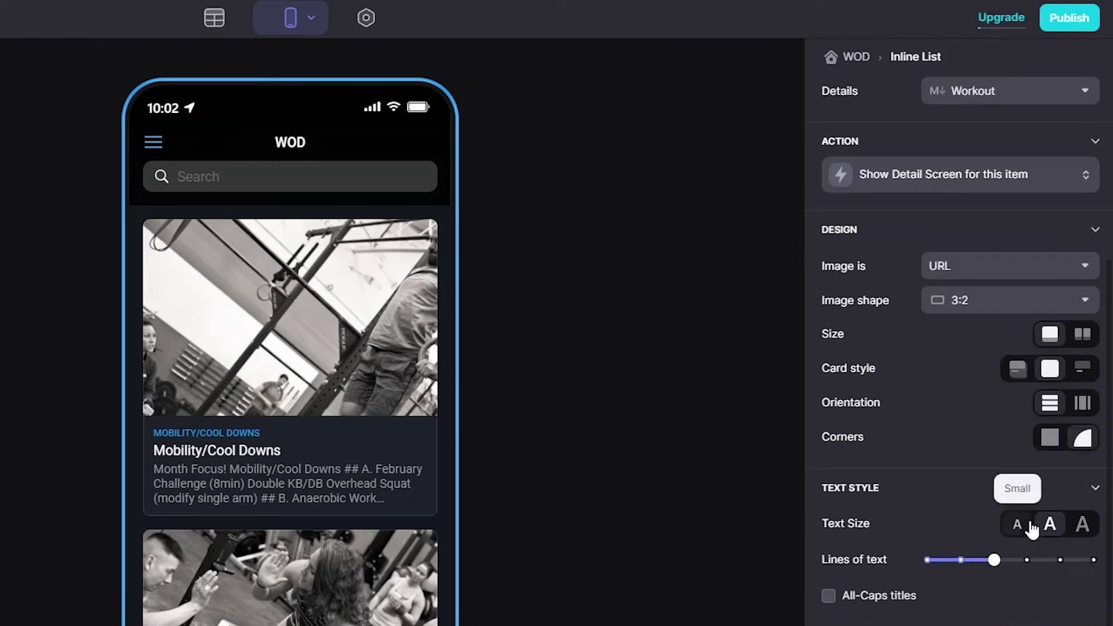
scroll(903, 498, down, 6)
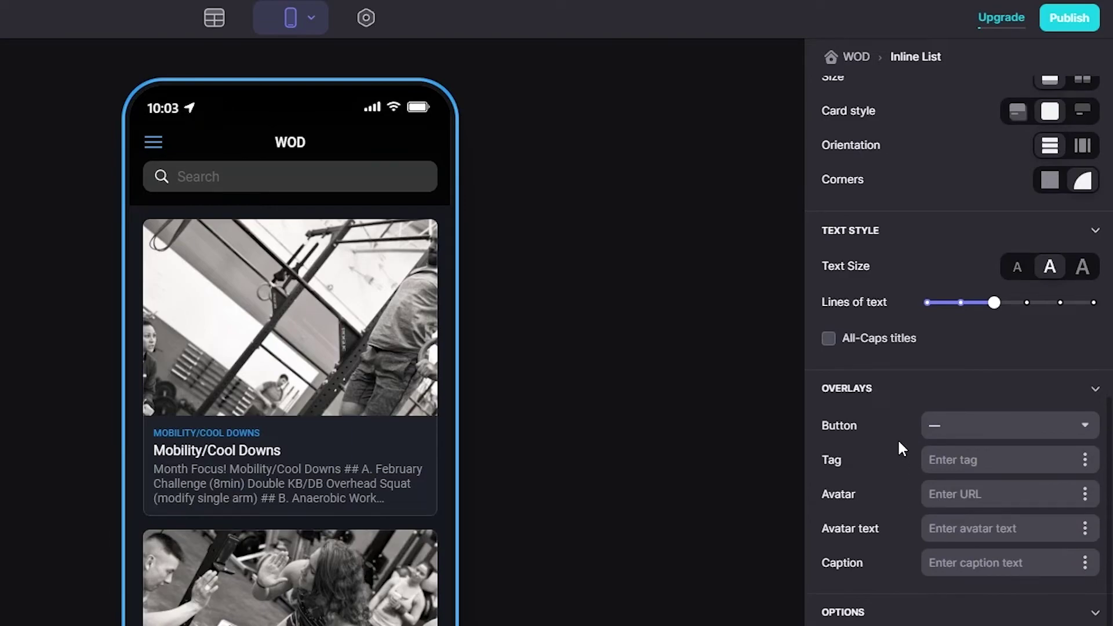
scroll(899, 414, down, 1)
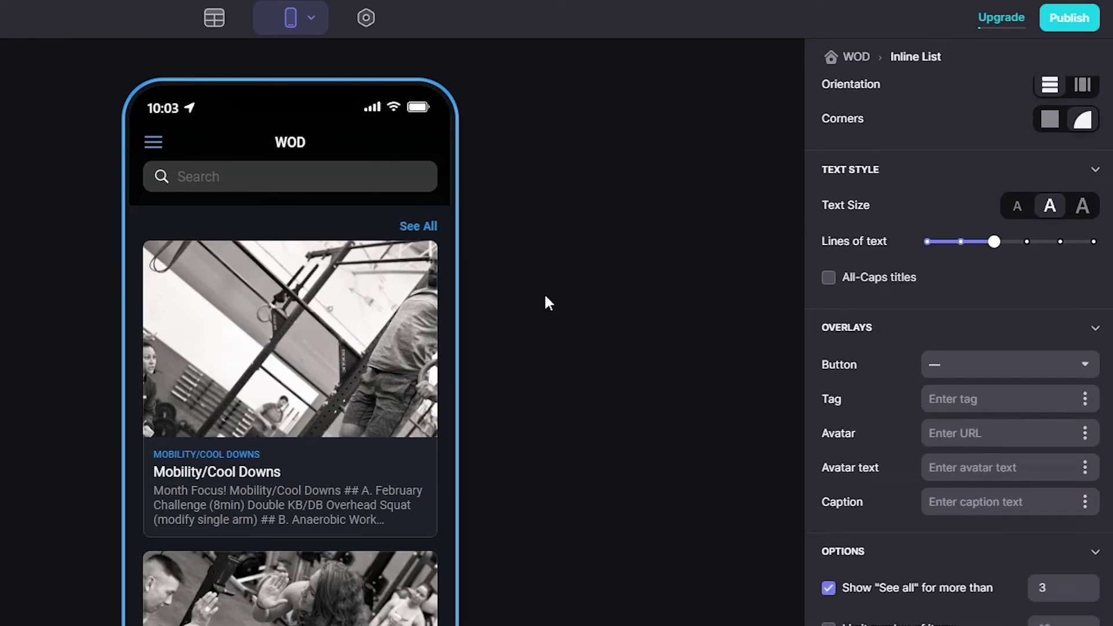
scroll(931, 582, up, 15)
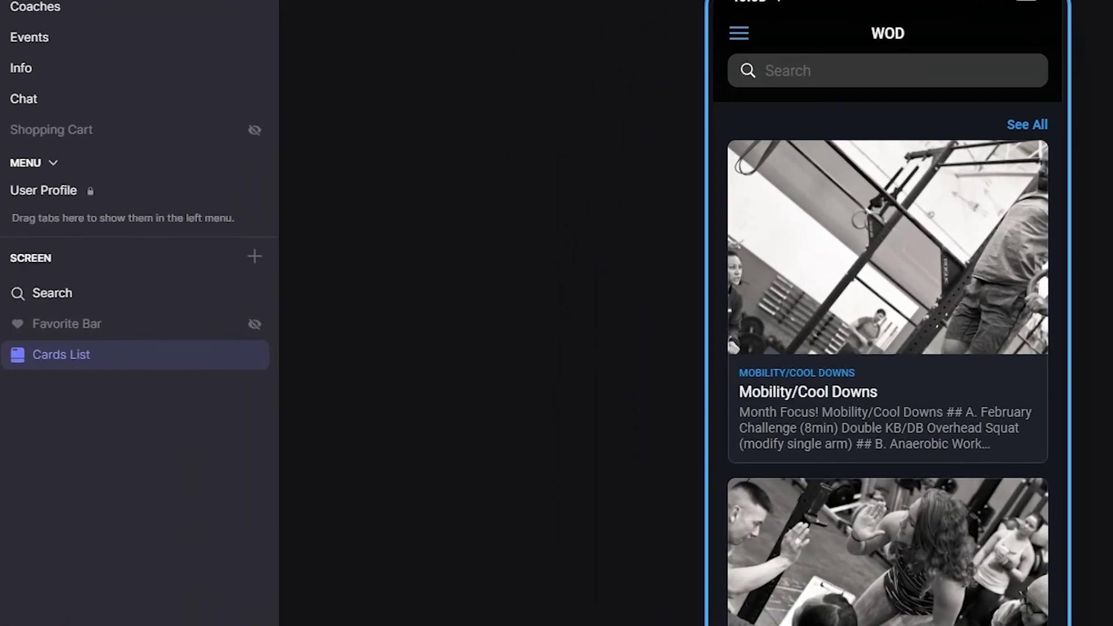
Preview the app's Chat, Info, Events and Coaches screens
click(42, 99)
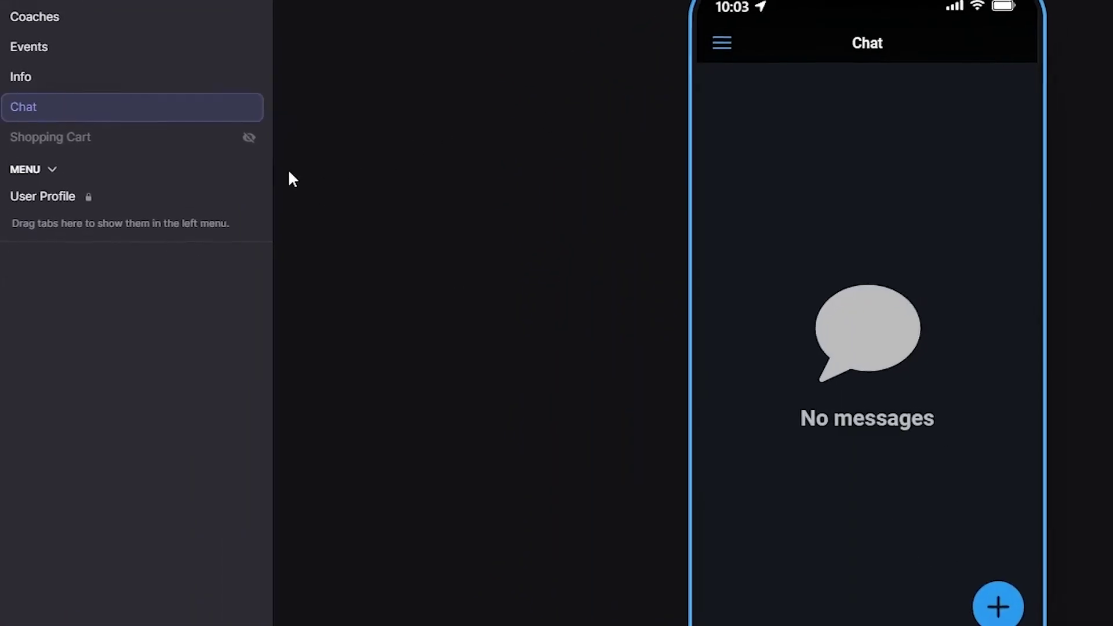
click(105, 77)
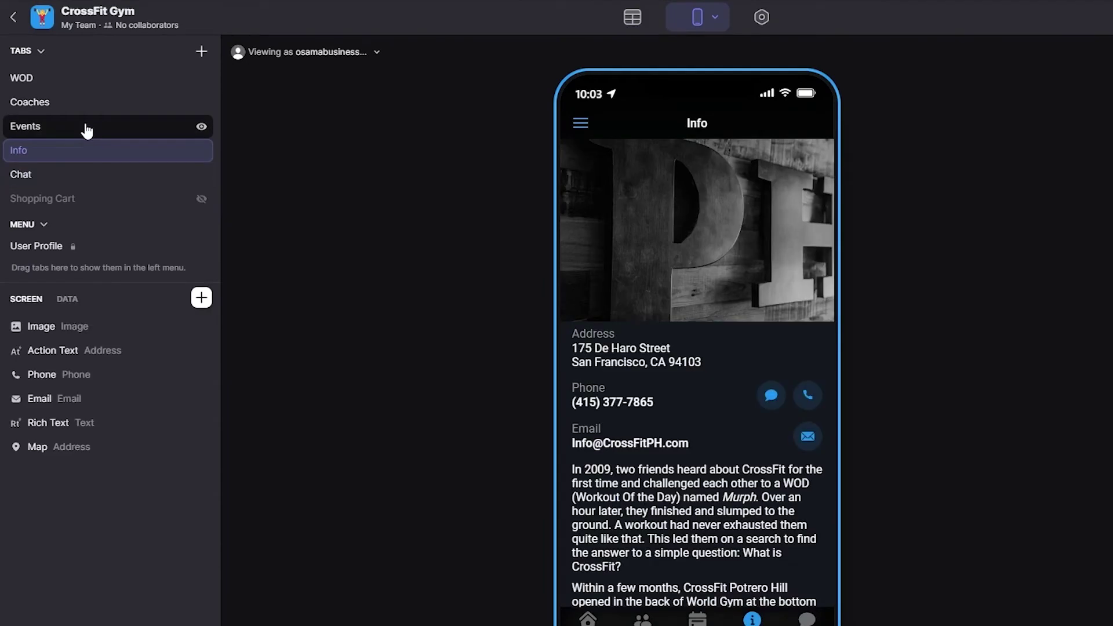
click(87, 127)
click(92, 102)
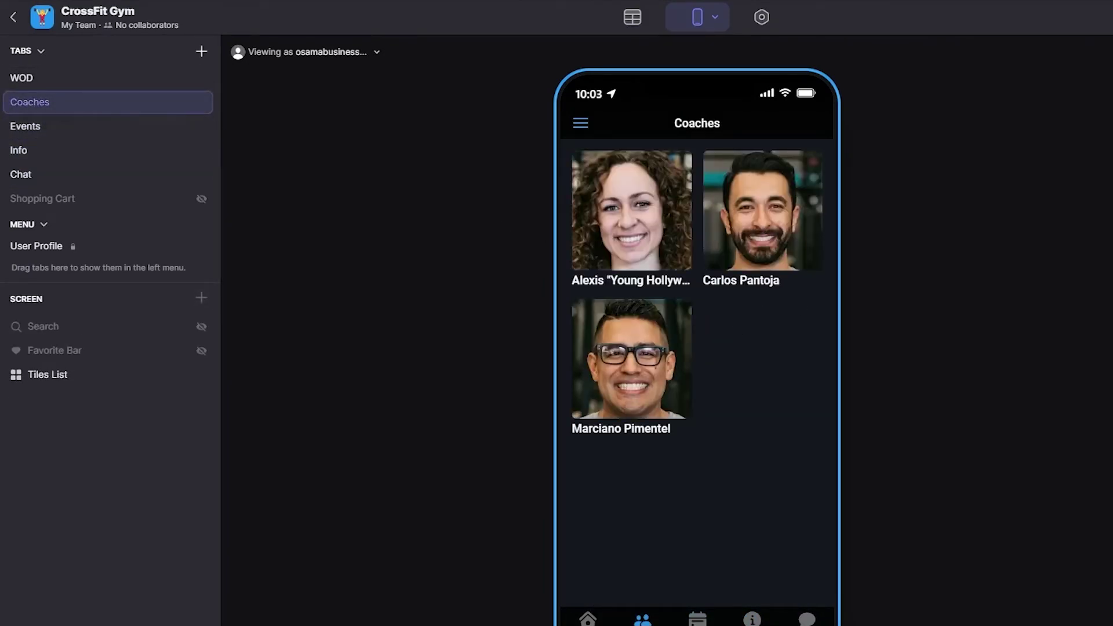
Return to the WOD screen, try the List style, switch its layout to Tiles, and review the tile settings
click(107, 79)
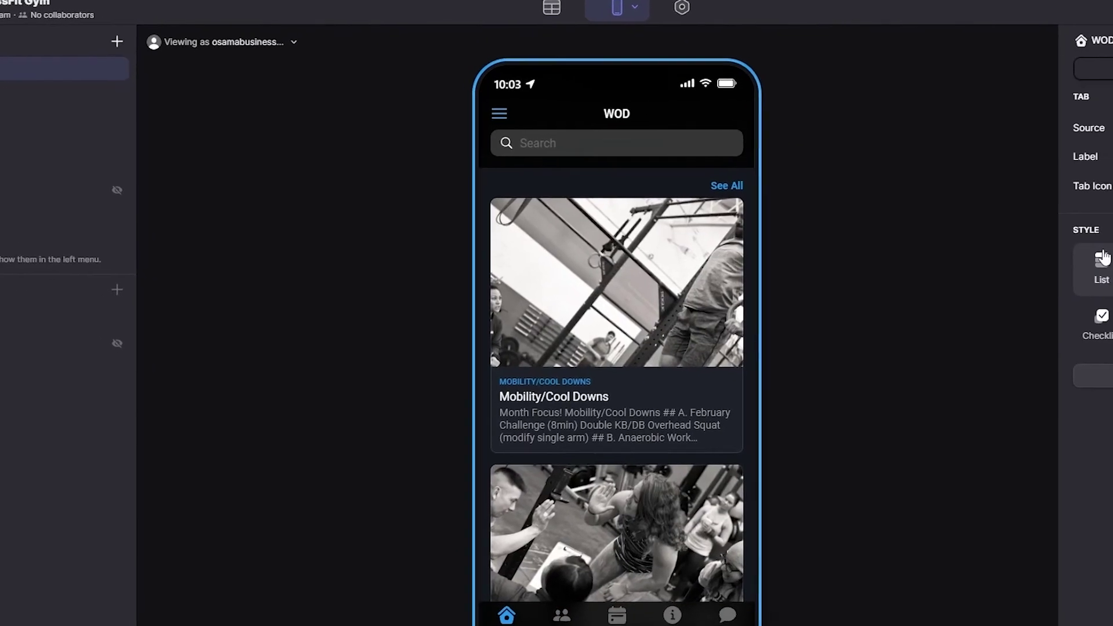
click(1103, 258)
click(990, 358)
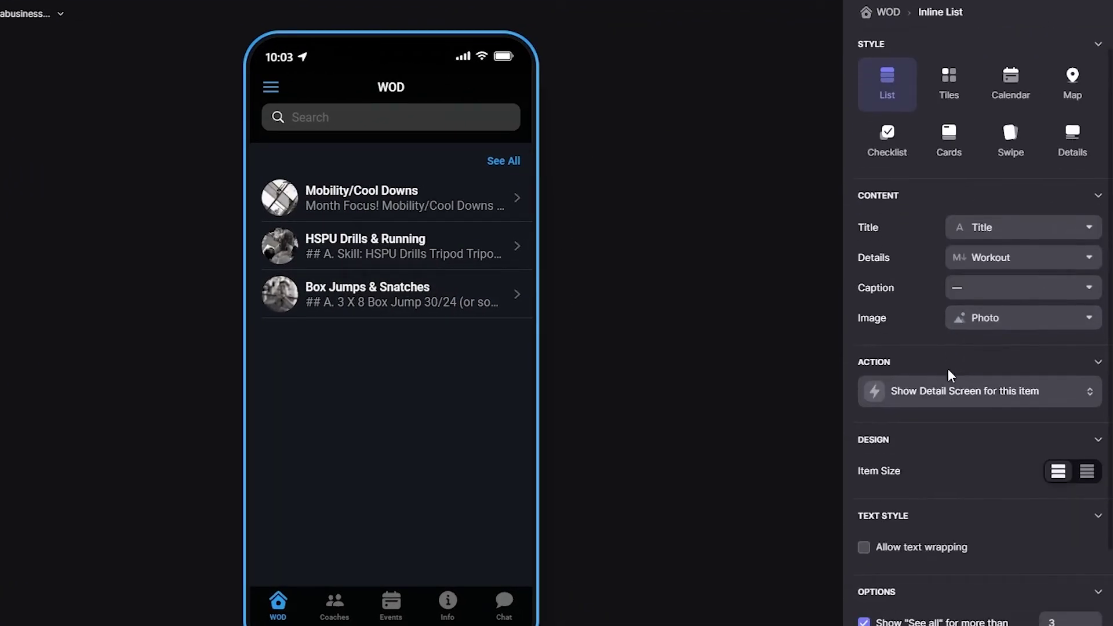
scroll(947, 371, down, 3)
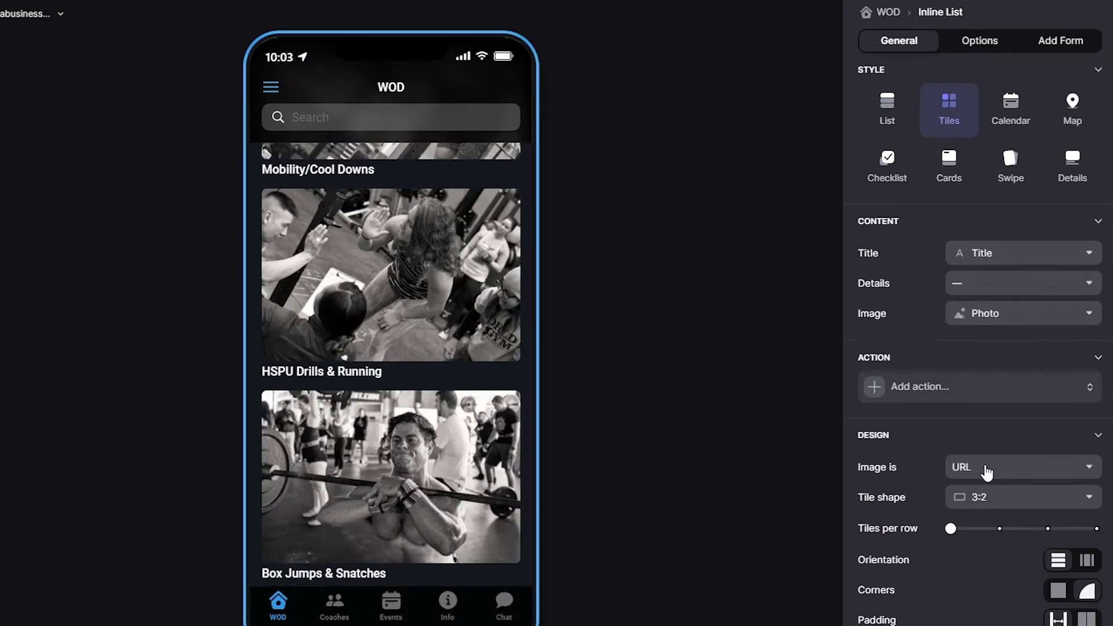
scroll(1024, 495, down, 2)
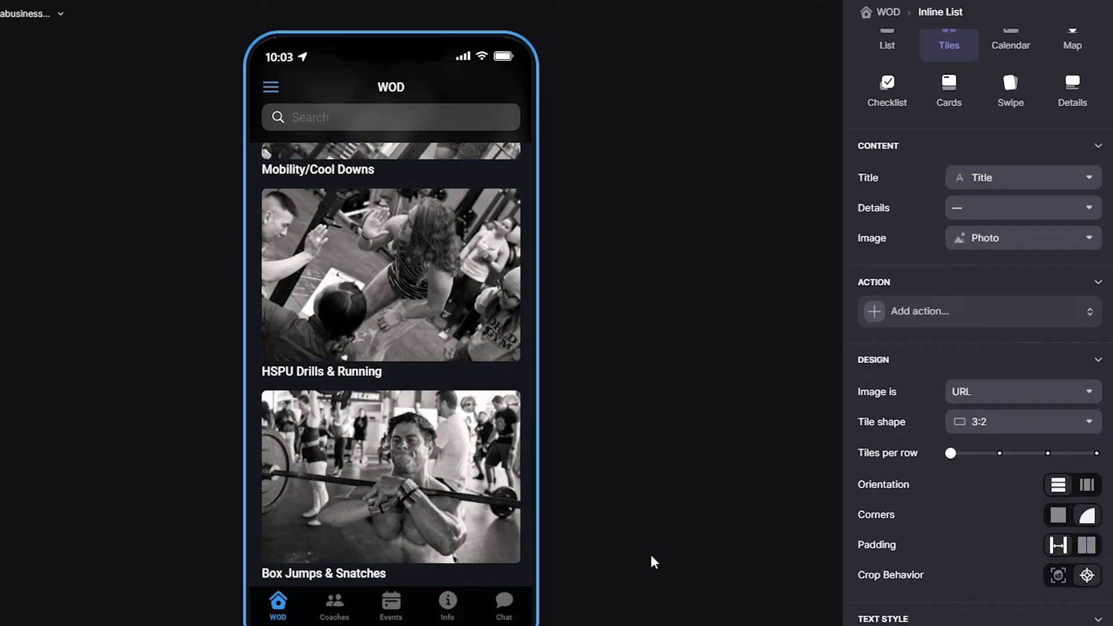
scroll(497, 508, up, 3)
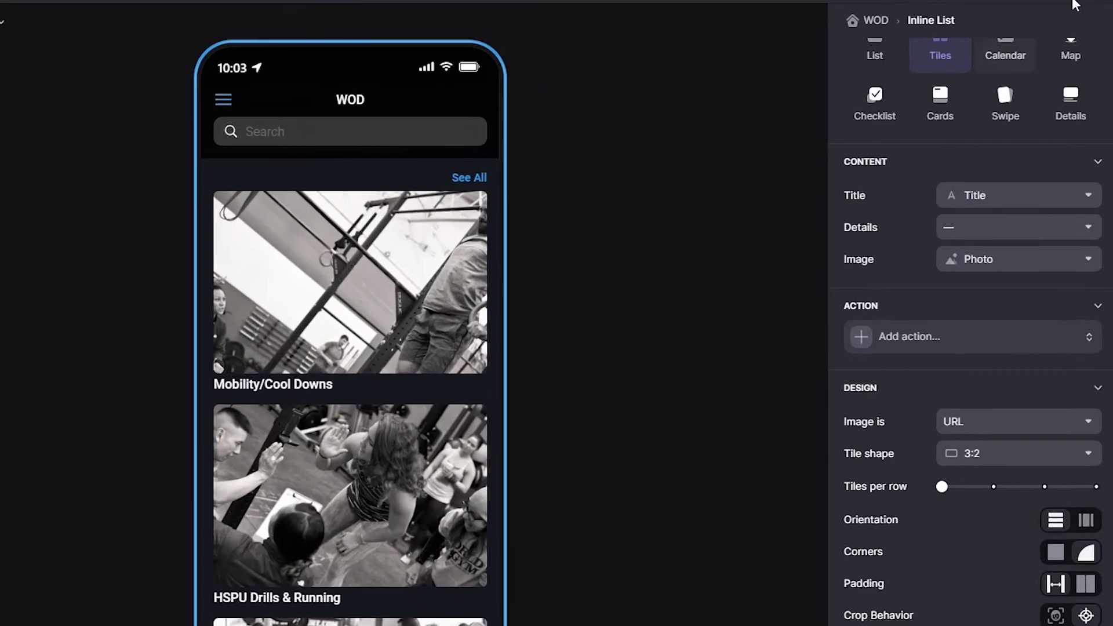
Publish the CrossFit Gym app and look over its app link and send-to-phone option
click(1075, 0)
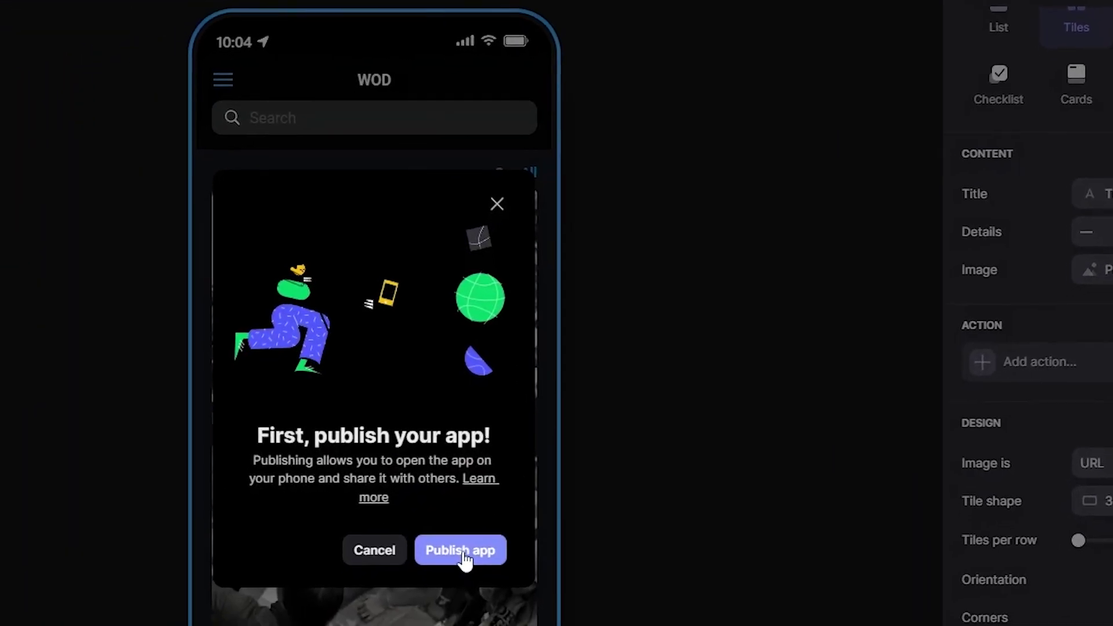
click(203, 625)
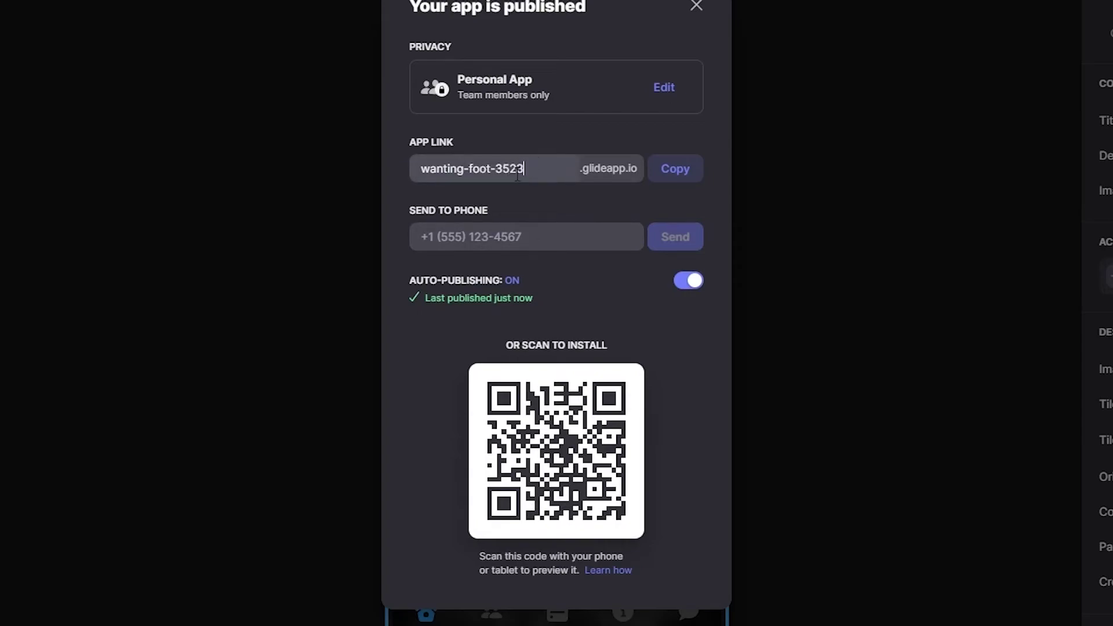
drag(393, 179, 337, 178)
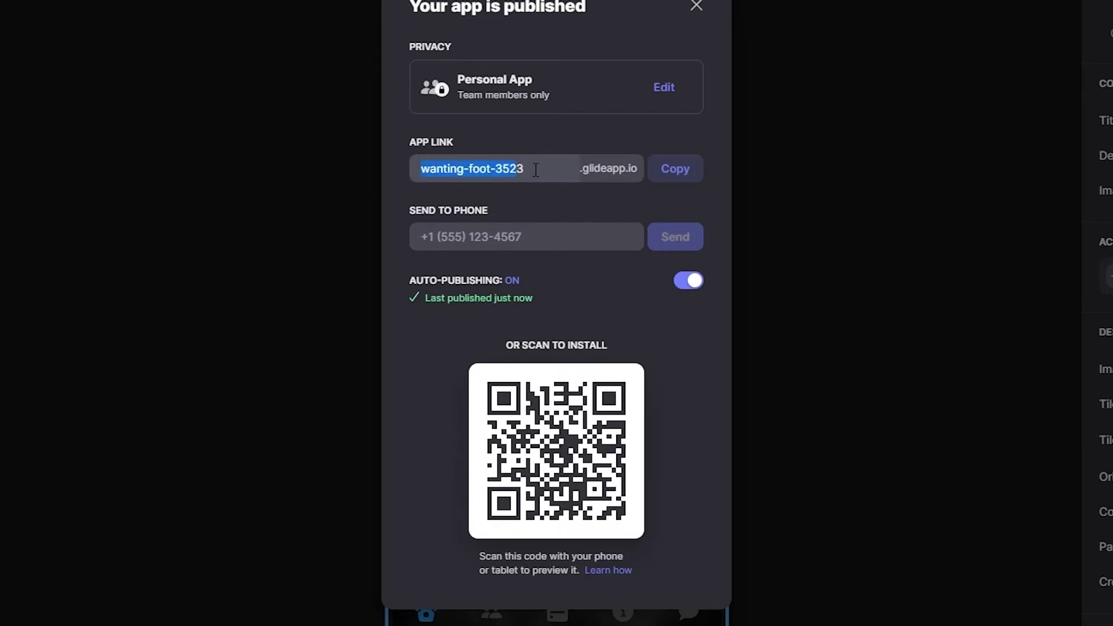
drag(536, 170, 371, 172)
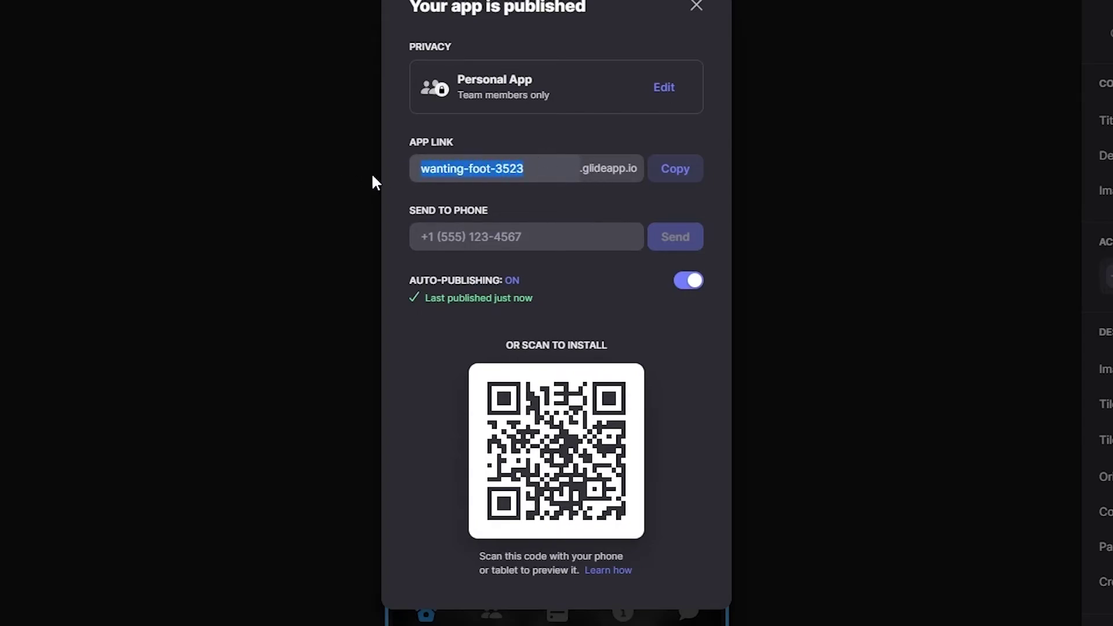
click(517, 245)
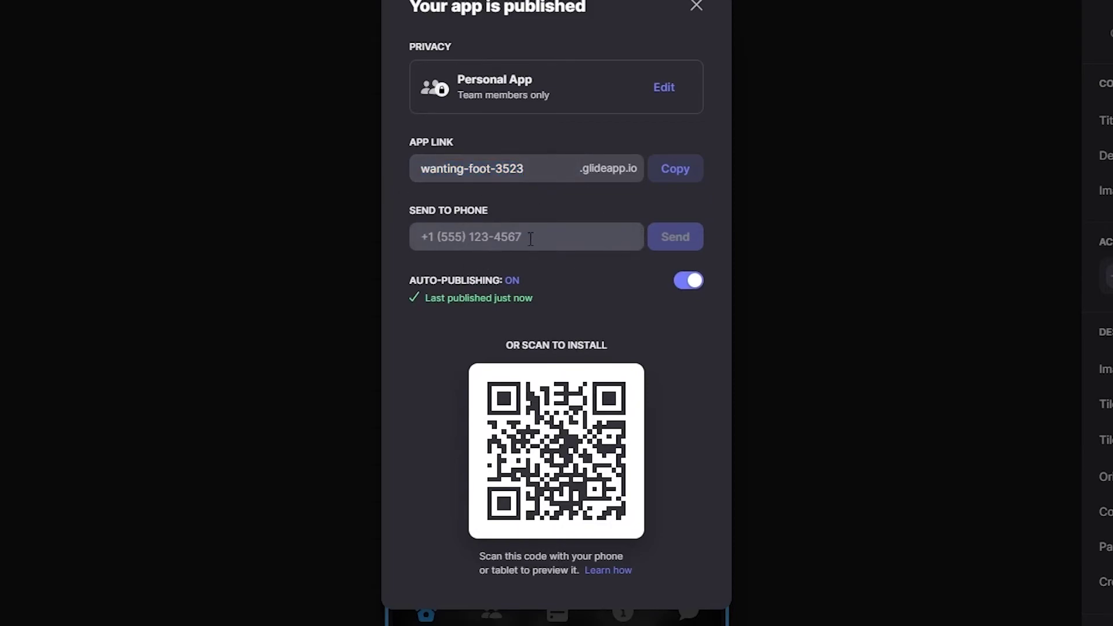